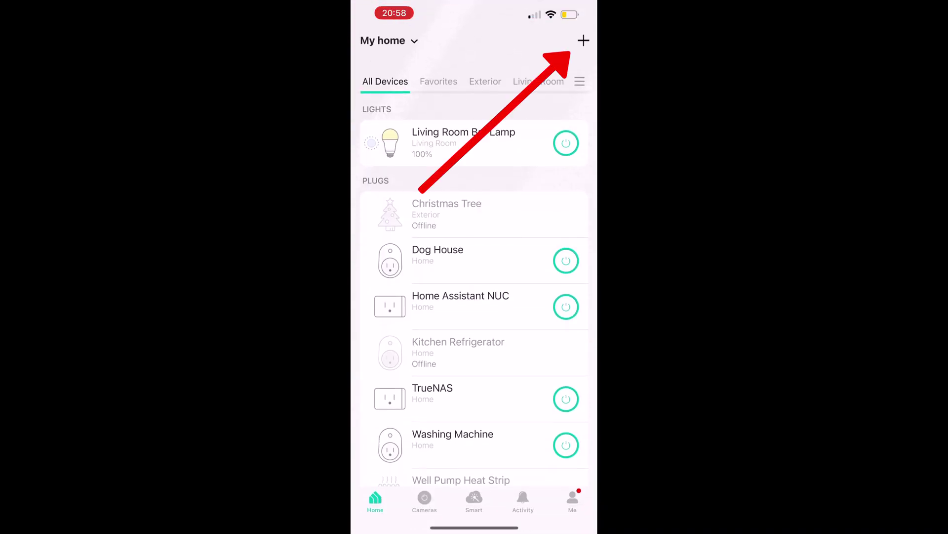
# - Start adding a Kasa smart switch, confirming it is installed and its LED blinks orange and green
pyautogui.click(583, 40)
pyautogui.click(428, 408)
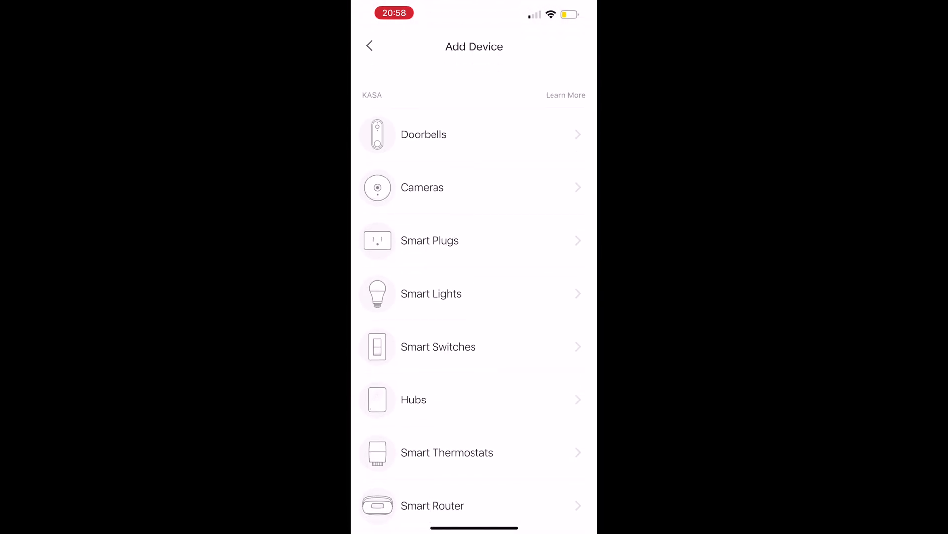
pyautogui.click(438, 347)
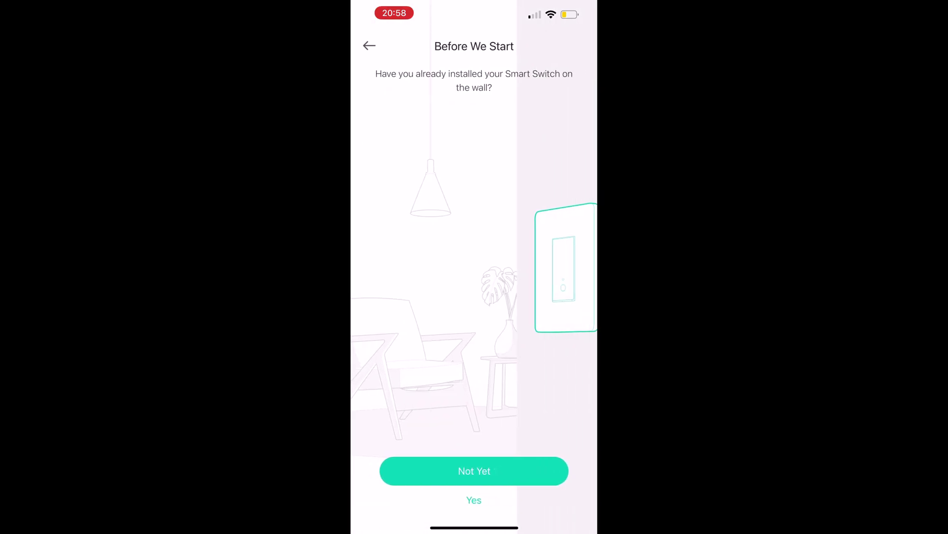
pyautogui.click(474, 500)
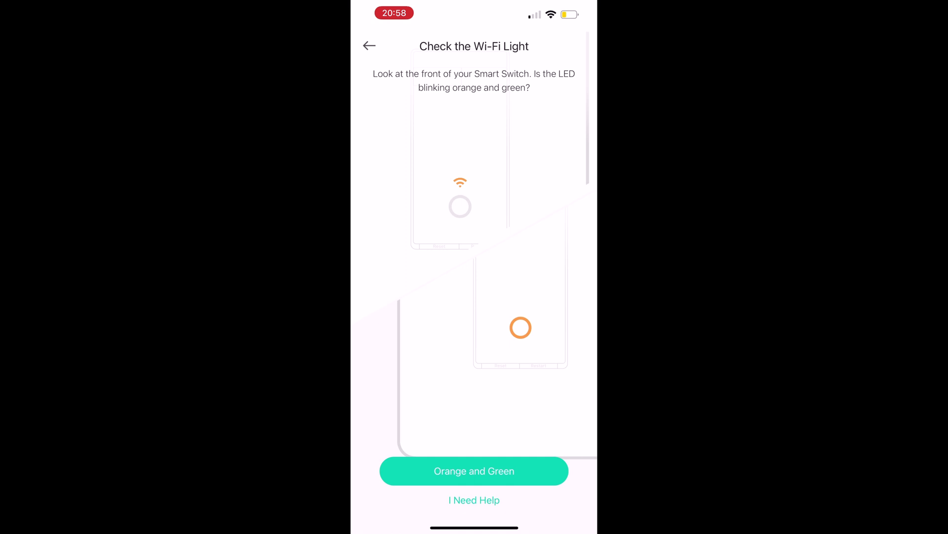
pyautogui.click(473, 471)
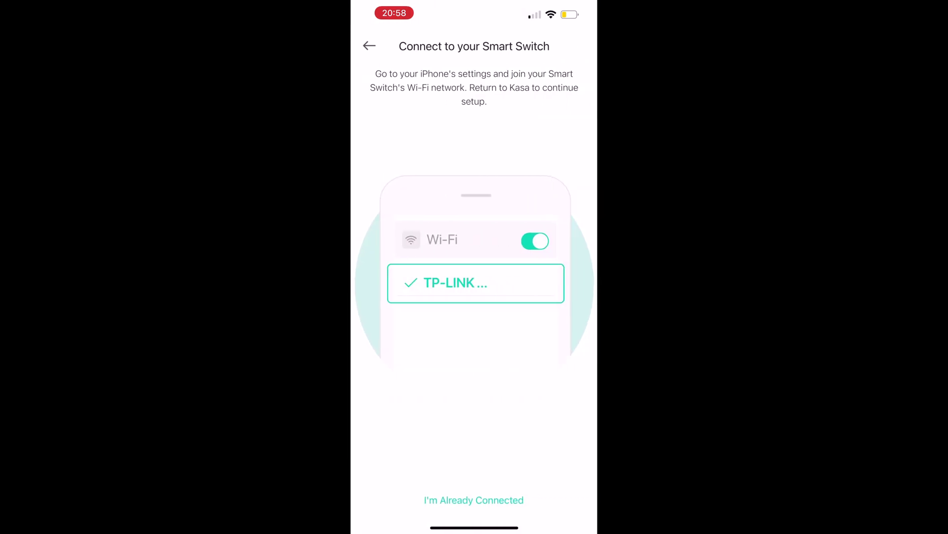
# - Join the TP-LINK_Smart Switch_A540 Wi-Fi network in iOS Settings, then return to Kasa
pyautogui.moveTo(474, 528); pyautogui.dragTo(474, 346)
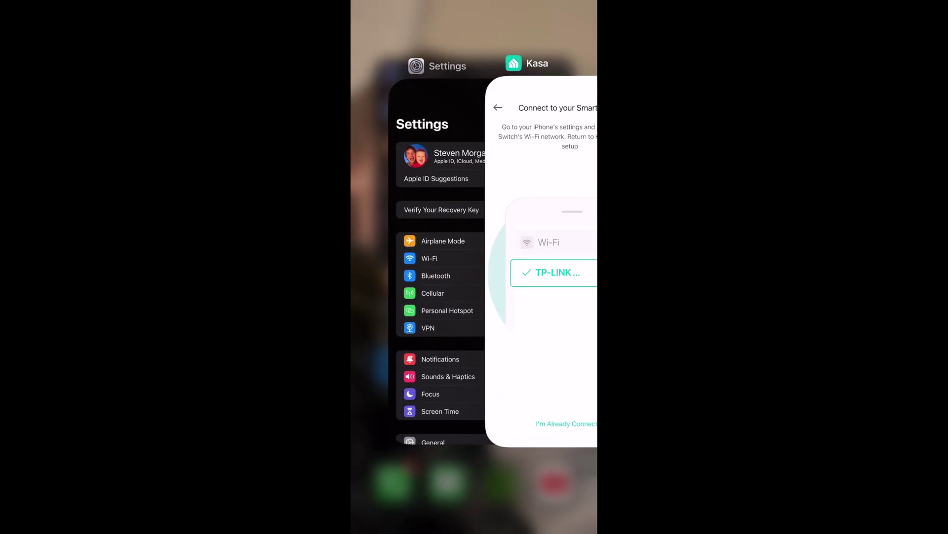
pyautogui.click(434, 277)
pyautogui.click(420, 263)
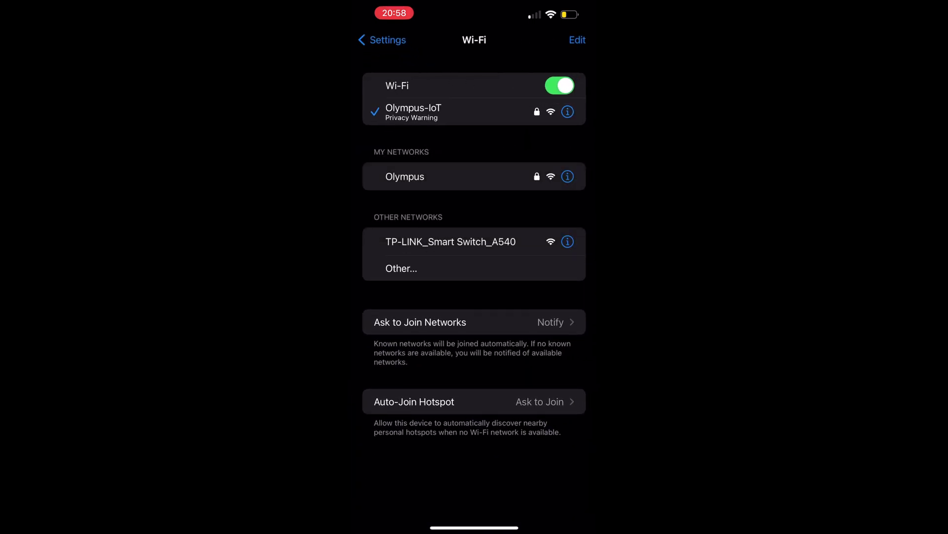
pyautogui.click(451, 241)
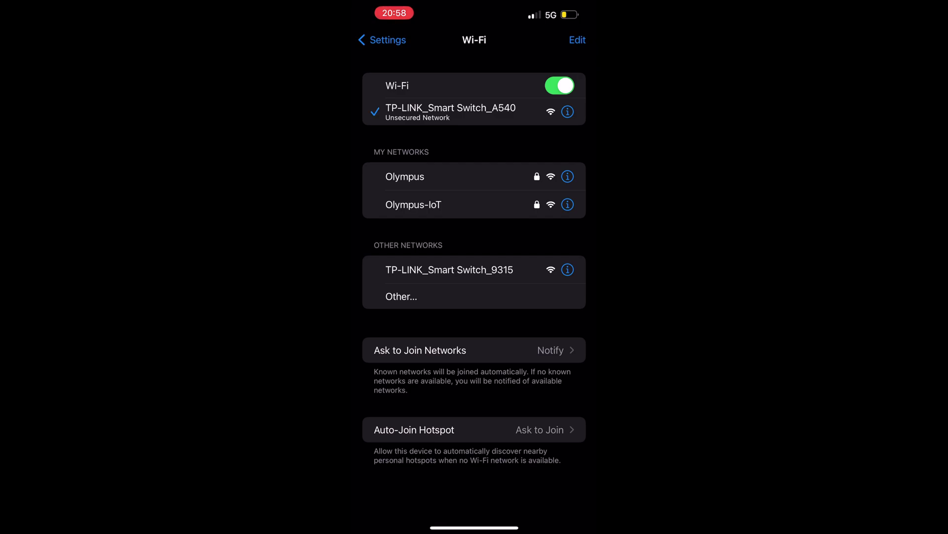
pyautogui.moveTo(474, 527); pyautogui.dragTo(494, 445)
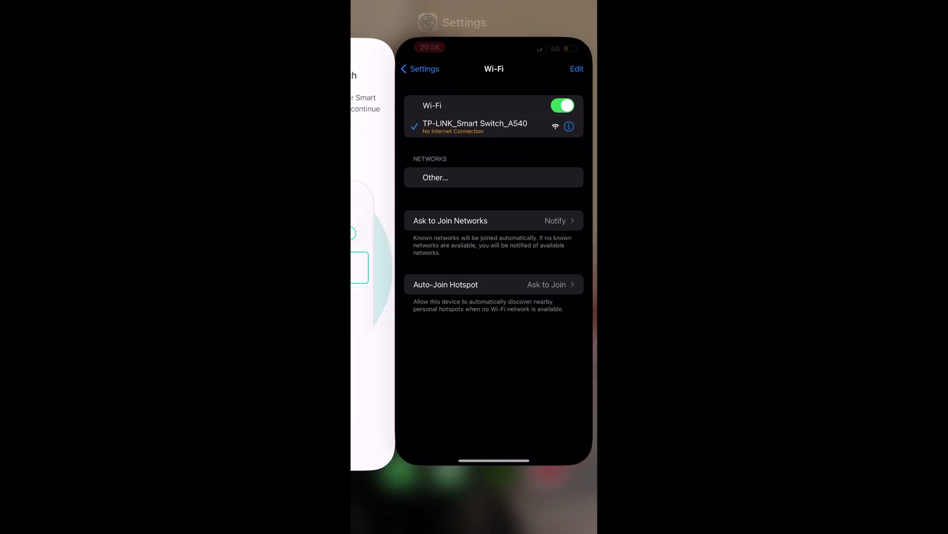
pyautogui.moveTo(420, 247); pyautogui.dragTo(553, 247)
pyautogui.click(460, 247)
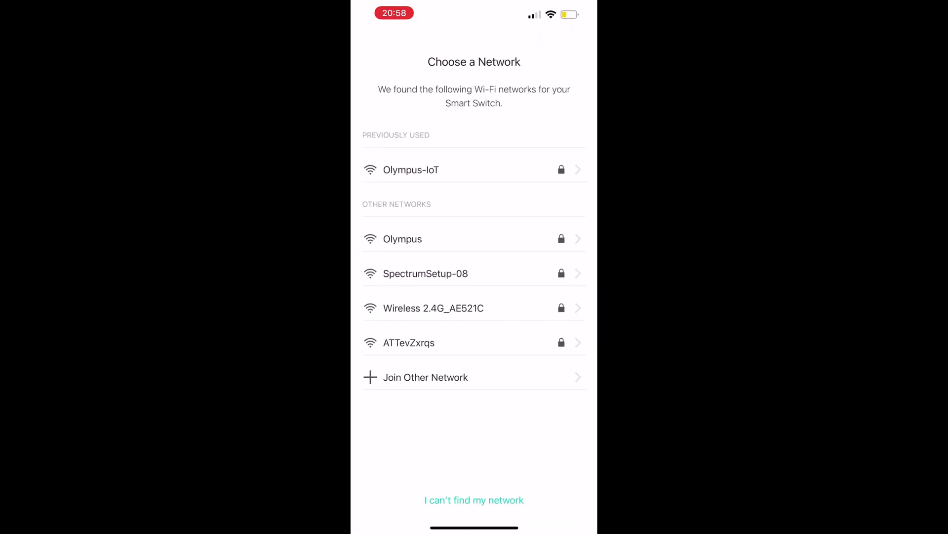
# - Connect the switch to the Olympus-IoT network and name it 1FB2 Ceiling Light
pyautogui.click(411, 170)
pyautogui.click(474, 356)
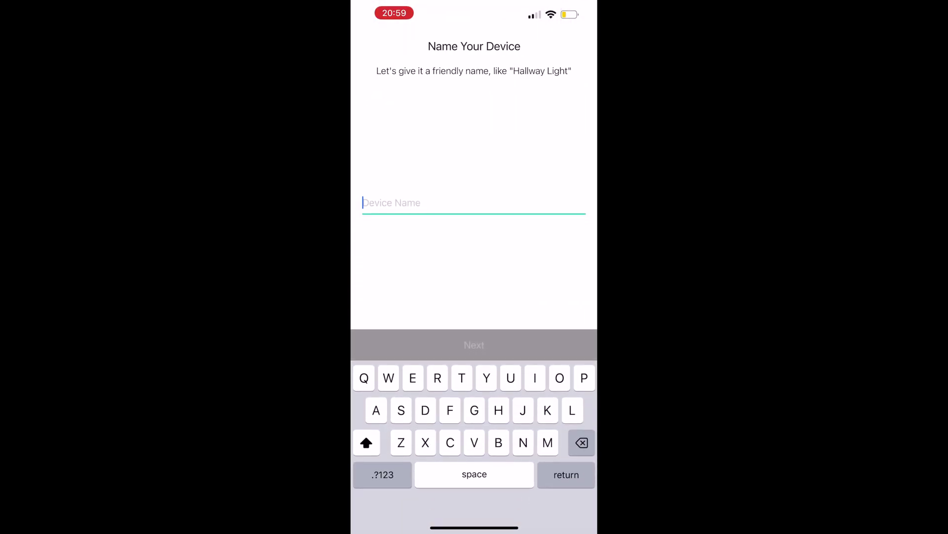
pyautogui.write('1')
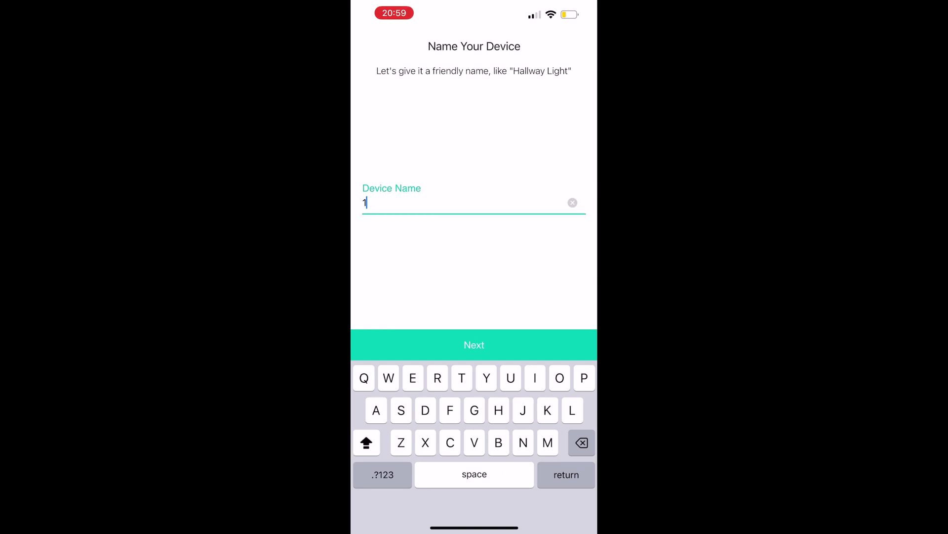
pyautogui.write('FB2 Ceiling Light')
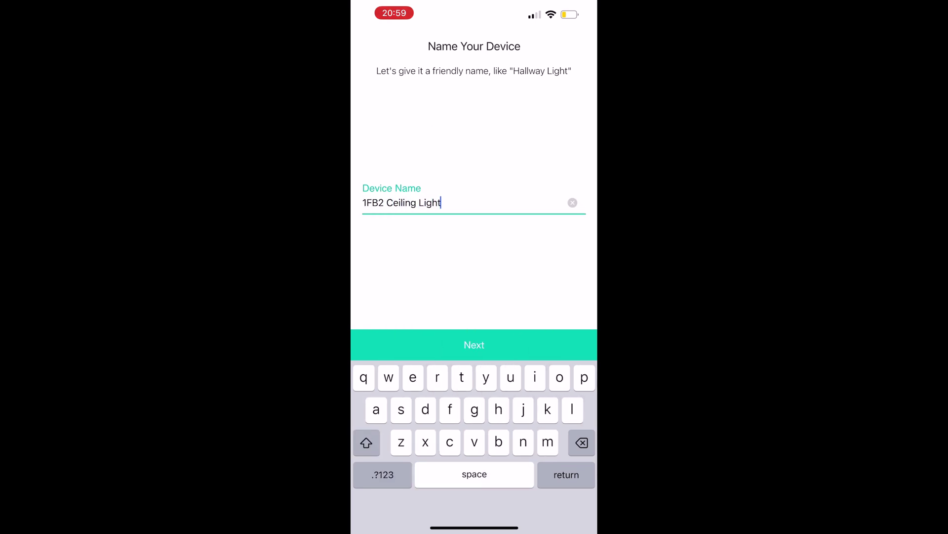
pyautogui.click(475, 344)
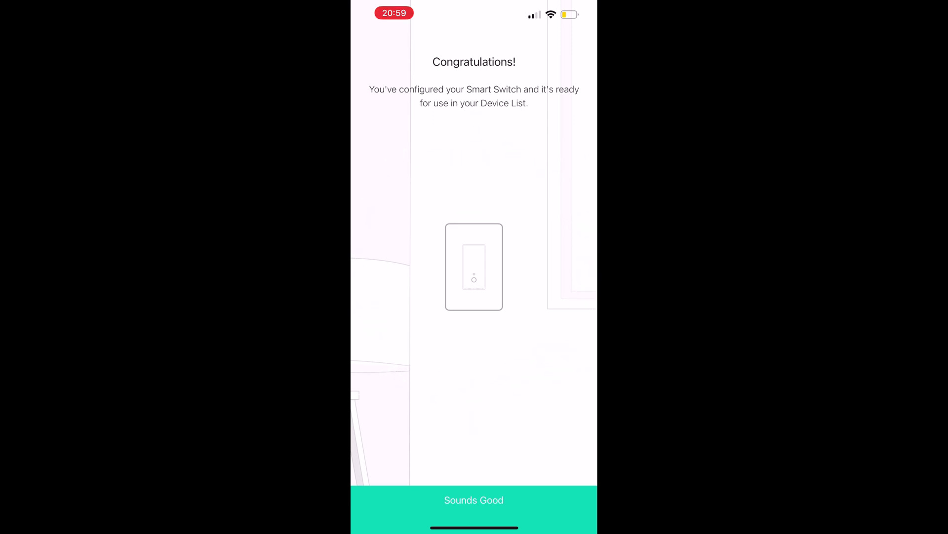
# - Update the switch's firmware and finish its setup
pyautogui.click(474, 500)
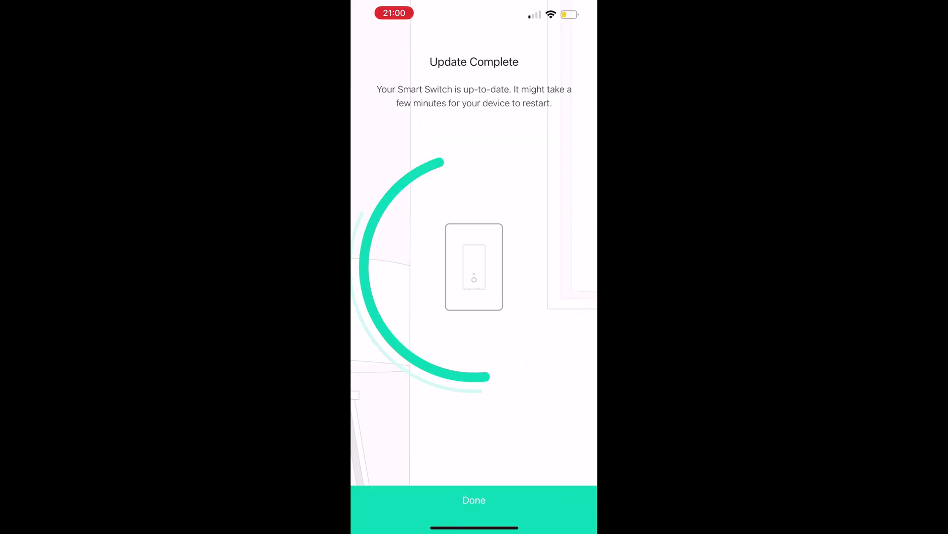
pyautogui.click(474, 500)
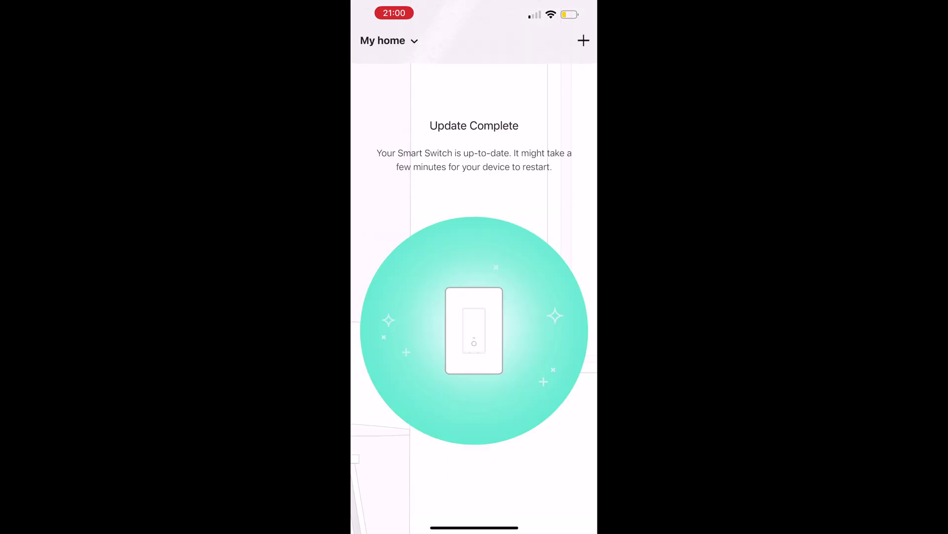
pyautogui.click(582, 38)
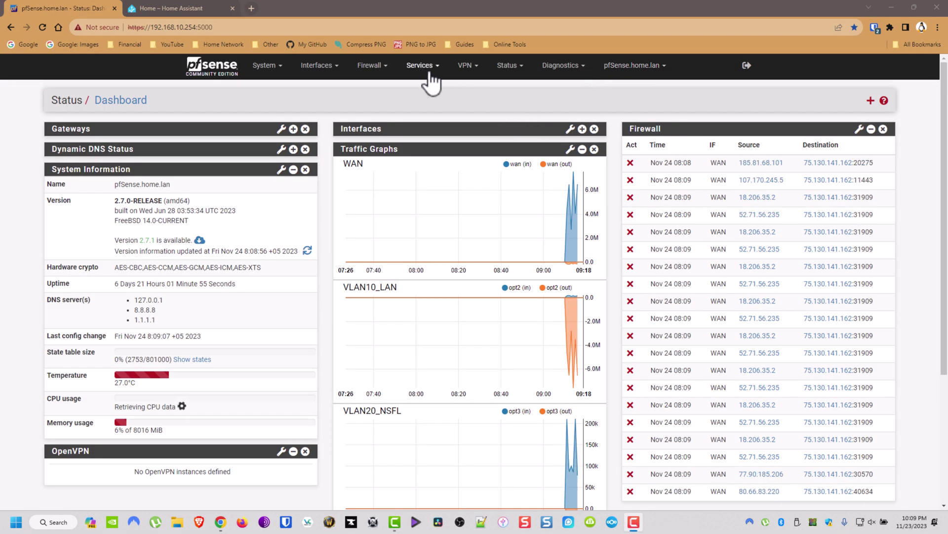
# - Open pfSense's DHCP Server settings in a new browser tab
pyautogui.click(429, 67)
pyautogui.rightClick(434, 129)
pyautogui.click(463, 139)
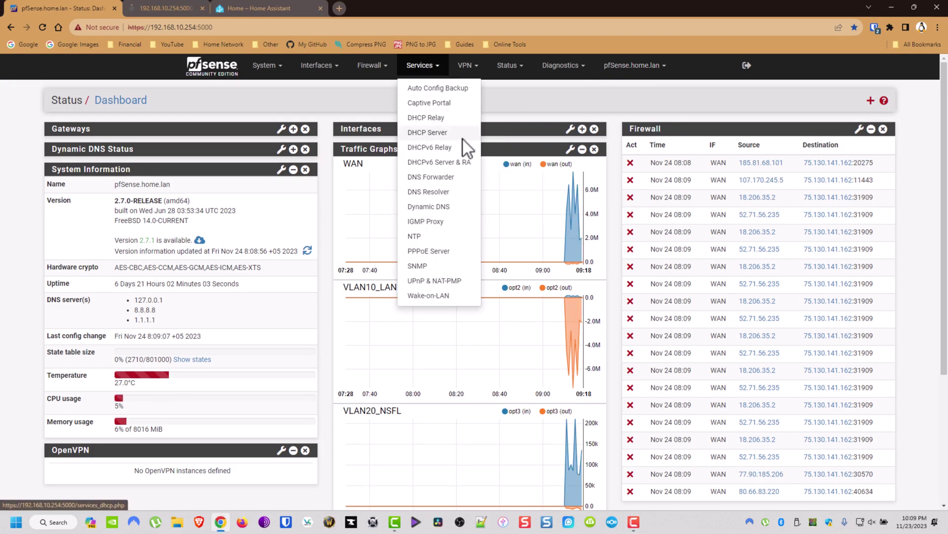
# - View DHCP Leases sorted by IP to find the HS200 leases at 192.168.20.8 and .9
pyautogui.click(504, 67)
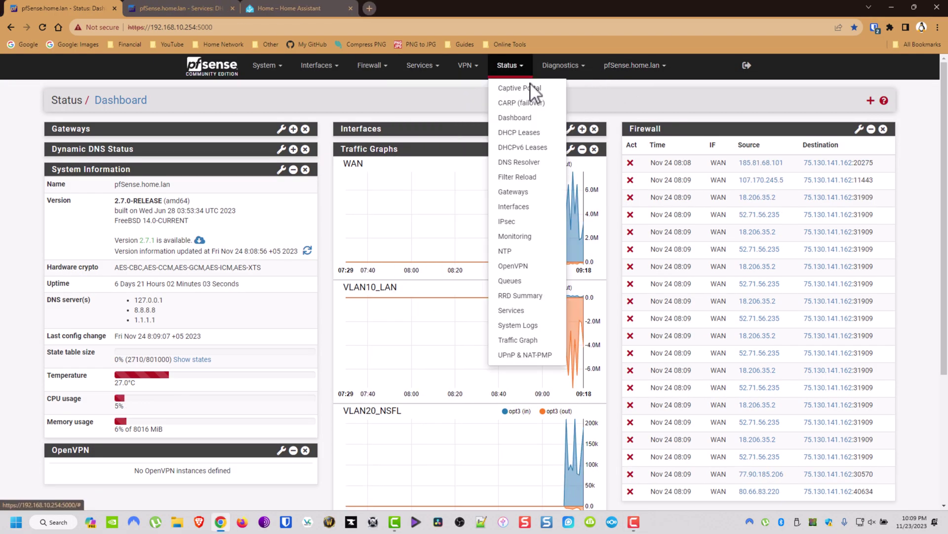
pyautogui.click(534, 141)
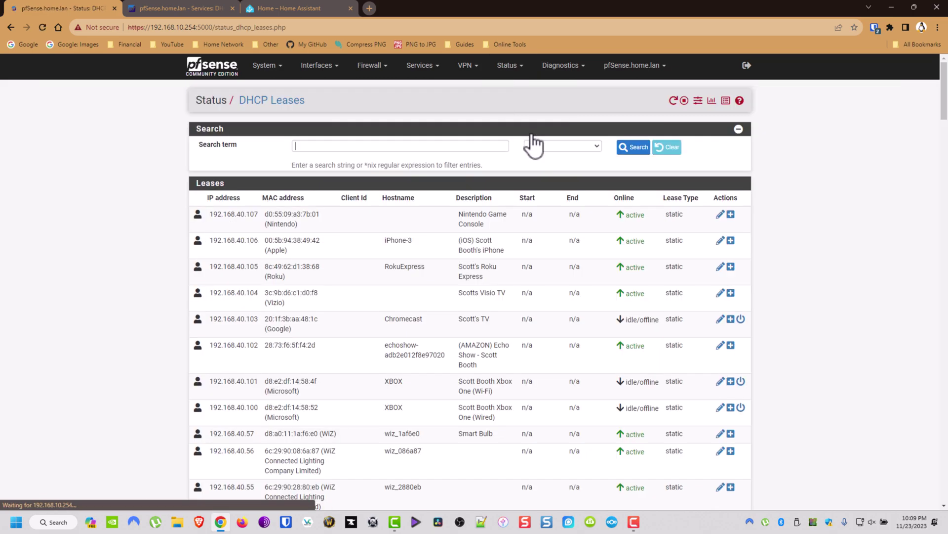
pyautogui.click(212, 8)
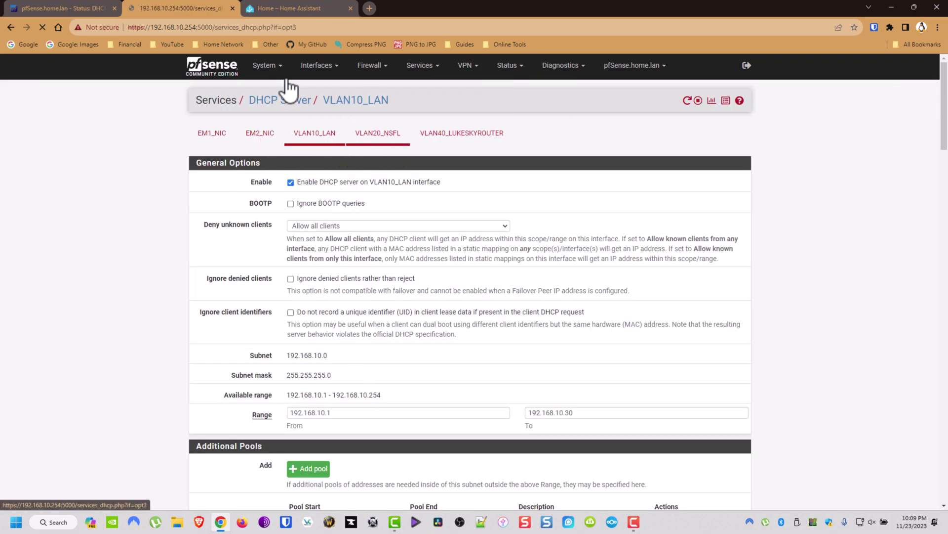
pyautogui.click(85, 4)
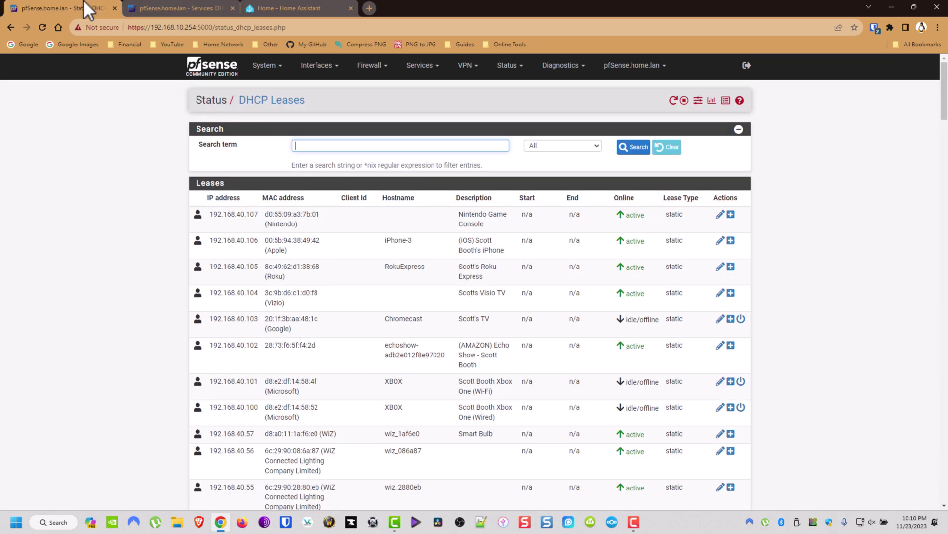
pyautogui.scroll(-10, 546, 377)
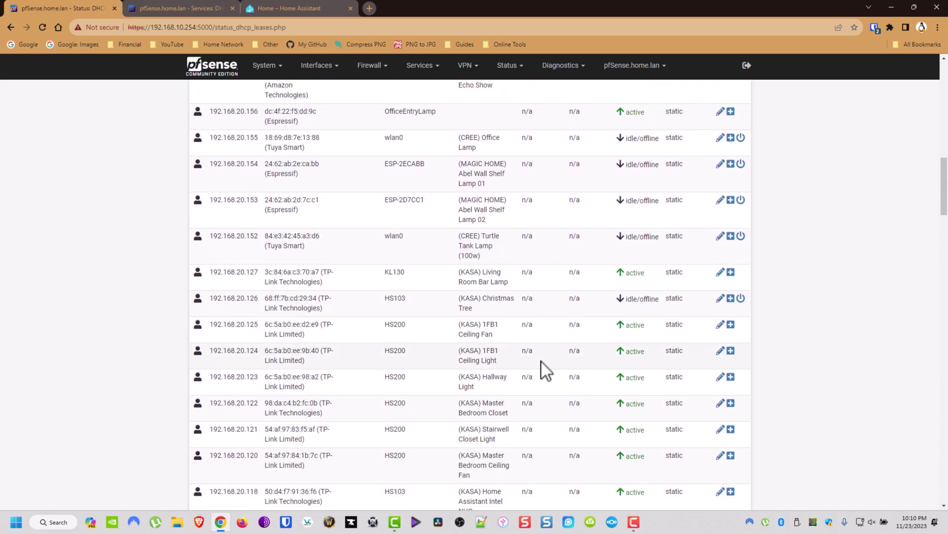
pyautogui.scroll(10, 542, 370)
pyautogui.click(235, 198)
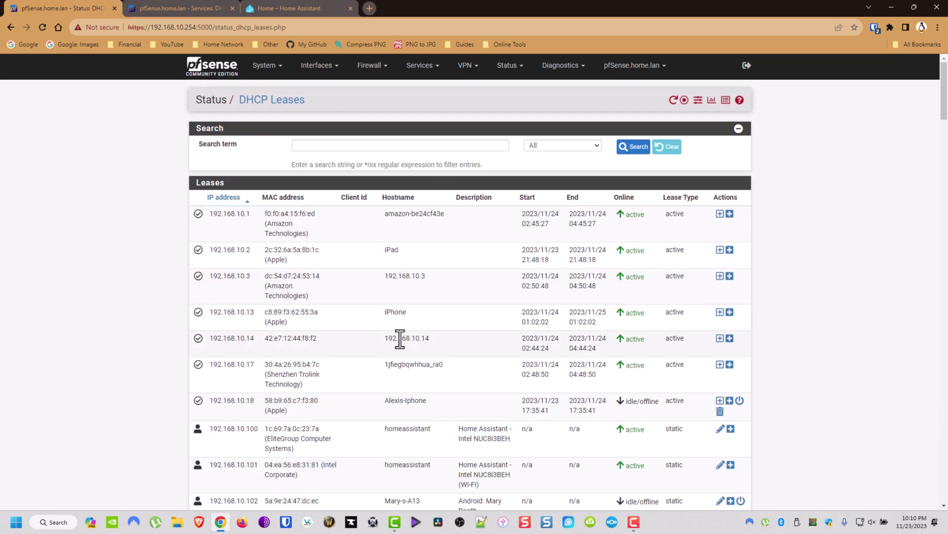
pyautogui.scroll(-15, 405, 342)
pyautogui.scroll(-20, 312, 228)
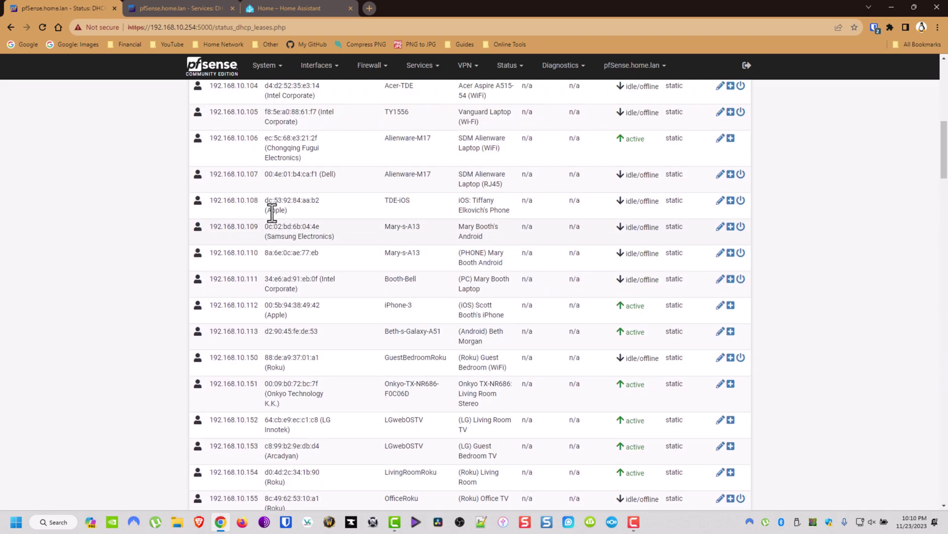
pyautogui.scroll(3, 279, 265)
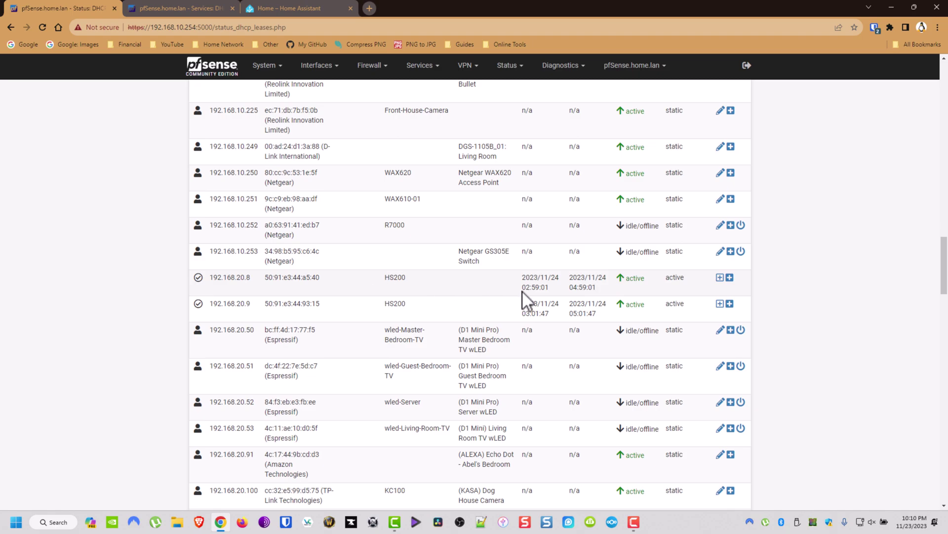
# - Map the HS200 to 192.168.20.112 as '(Kasa HS200) 1FB2 Ceiling Light', then save and apply
pyautogui.click(720, 279)
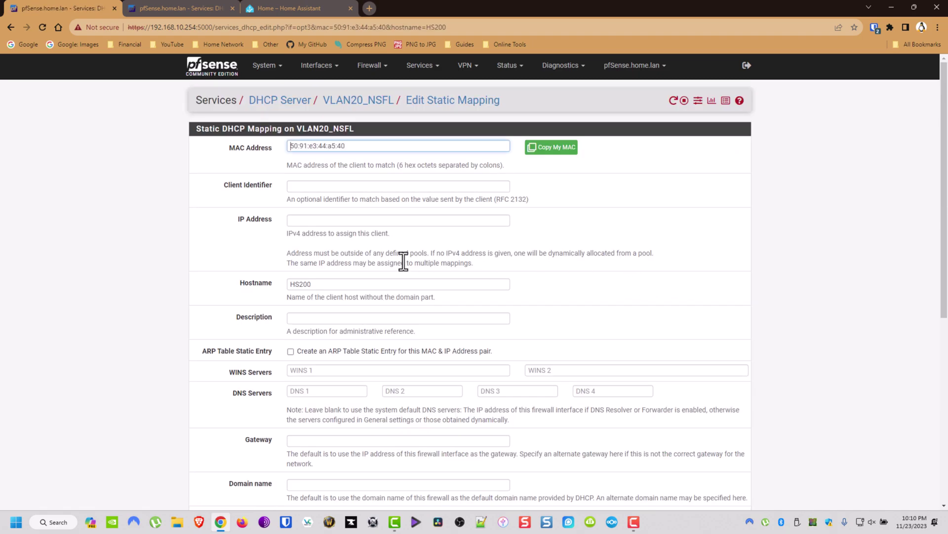
pyautogui.click(310, 220)
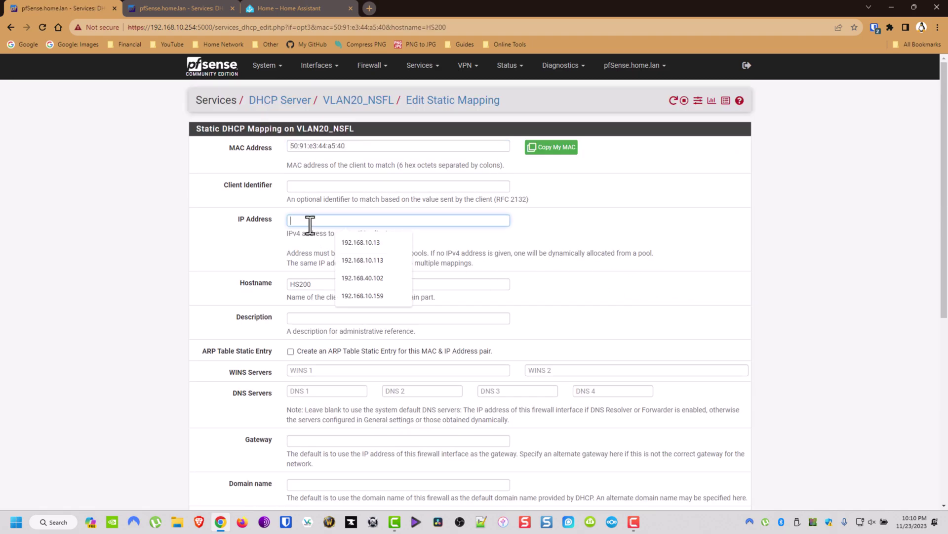
pyautogui.write('68.20.112')
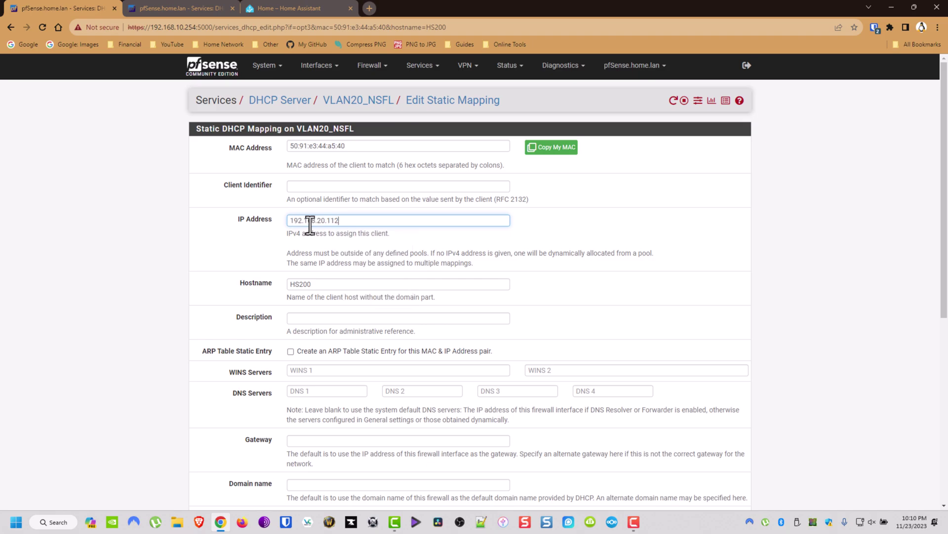
pyautogui.click(399, 319)
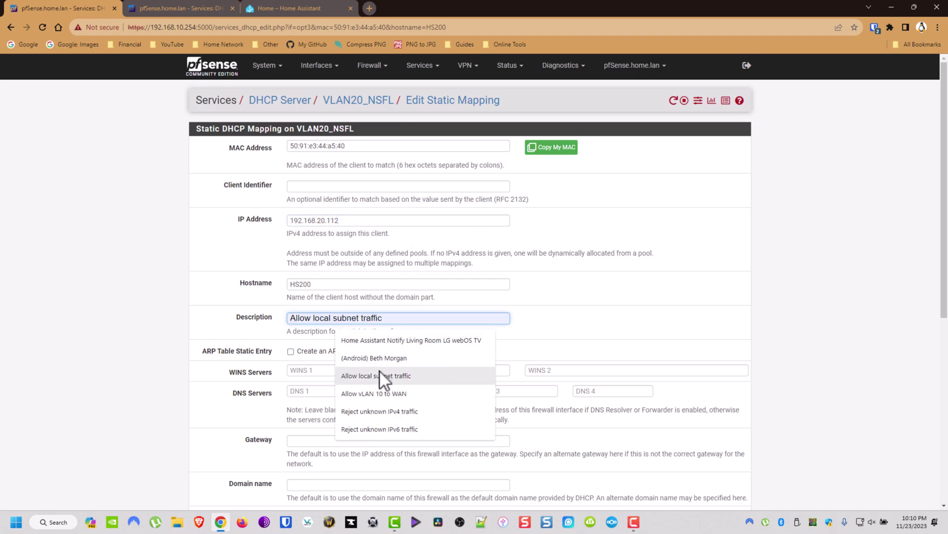
pyautogui.press('capslock')
pyautogui.write('(KASA)')
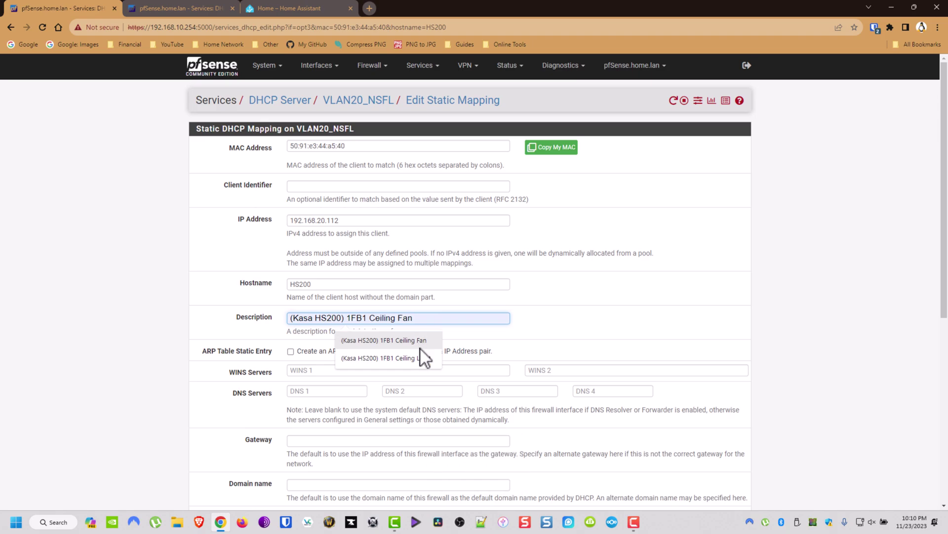
pyautogui.click(420, 356)
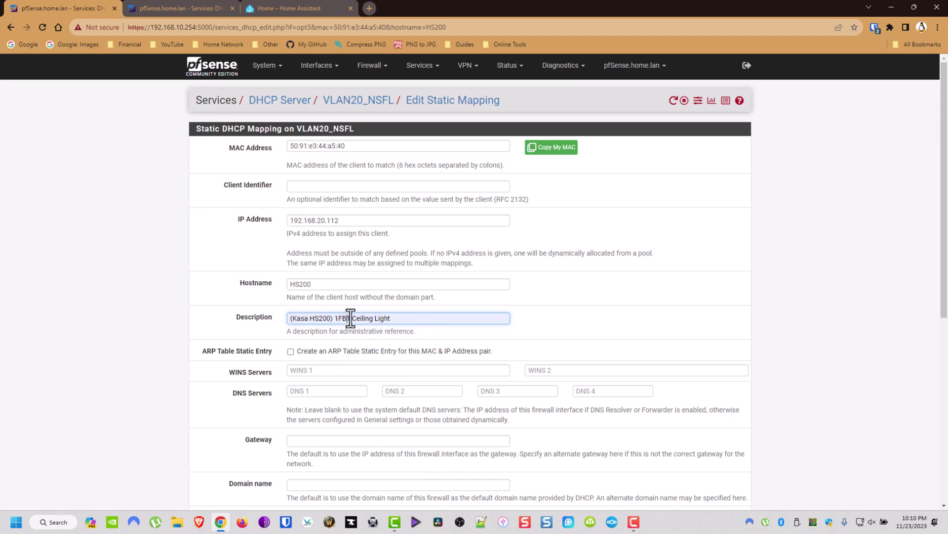
pyautogui.write('2')
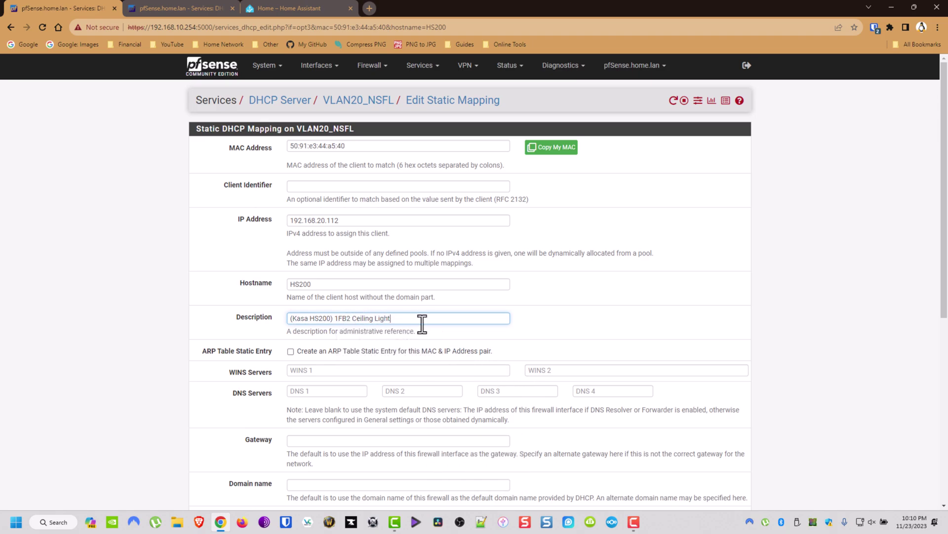
pyautogui.hotkey('ctrl', 'a')
pyautogui.scroll(-7, 610, 435)
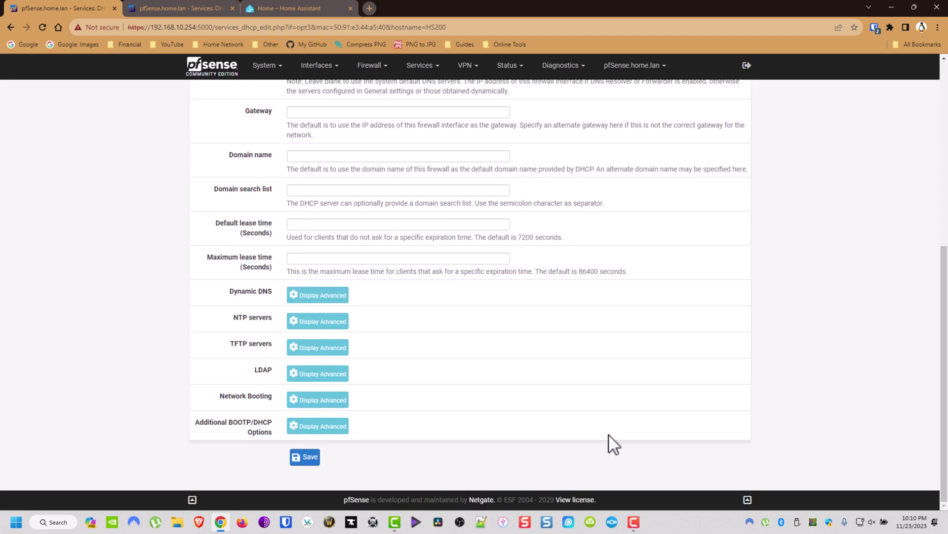
pyautogui.click(304, 457)
pyautogui.click(714, 144)
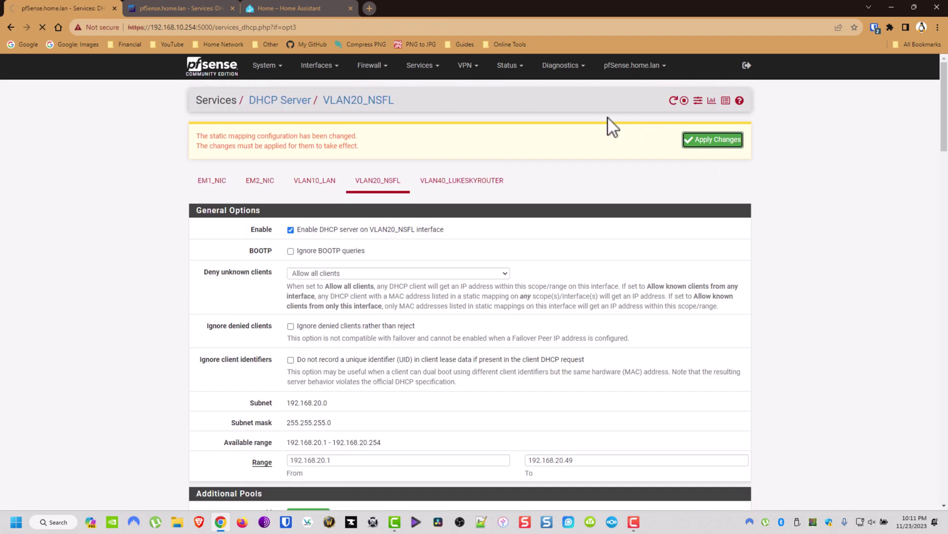
# - Return to DHCP Leases and start a static mapping for the other HS200 lease
pyautogui.click(509, 66)
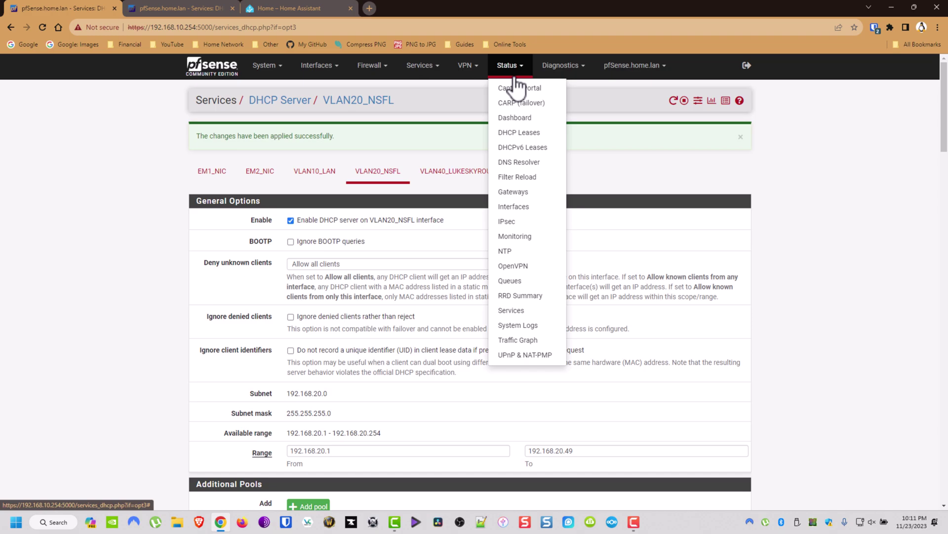
pyautogui.click(529, 138)
pyautogui.scroll(-15, 465, 342)
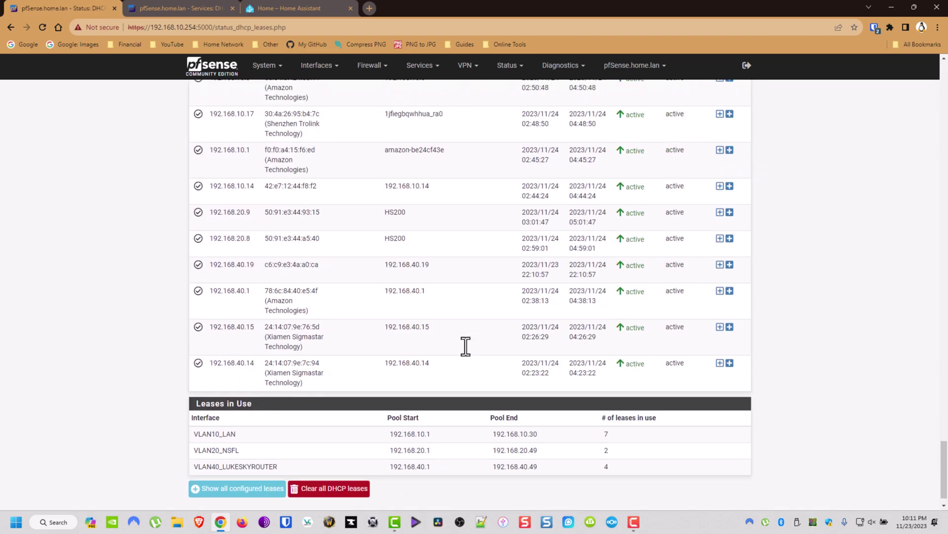
pyautogui.scroll(2, 465, 345)
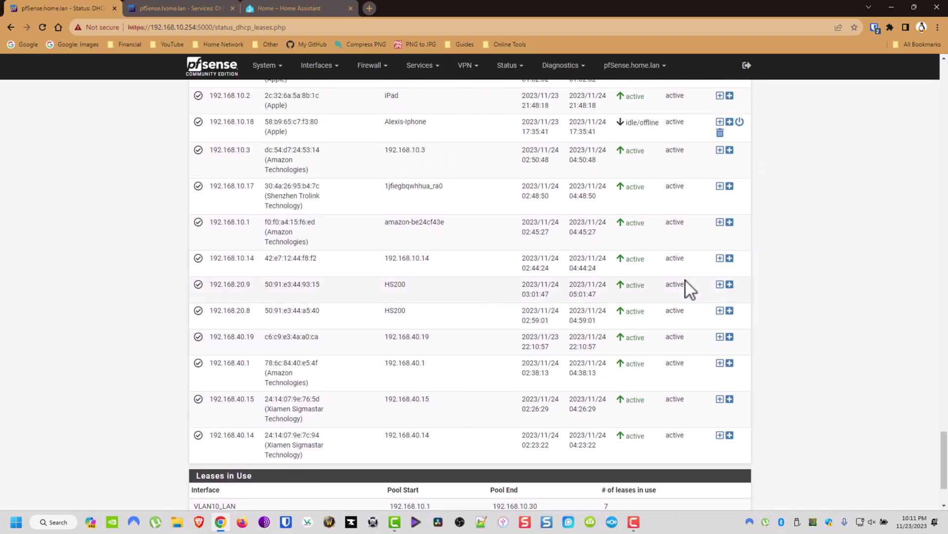
pyautogui.click(720, 284)
# - Enter 192.168.20.119 as the second switch's reserved IP address
pyautogui.click(213, 8)
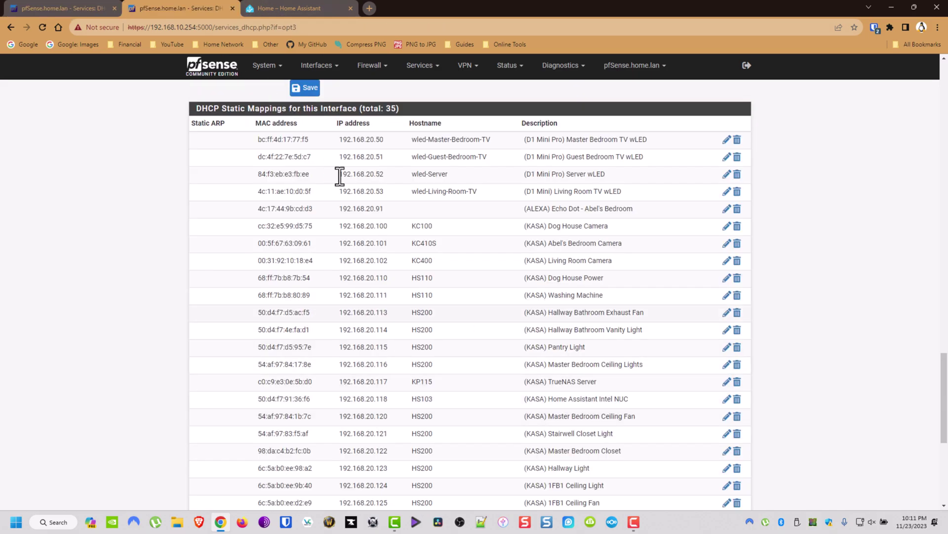
pyautogui.click(58, 4)
pyautogui.click(341, 318)
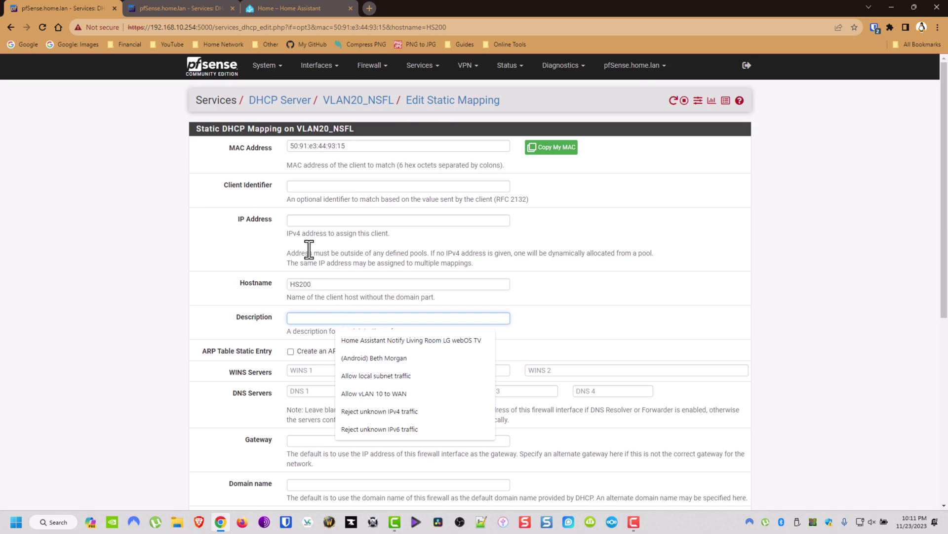
pyautogui.click(294, 221)
pyautogui.write('192.168.20.112')
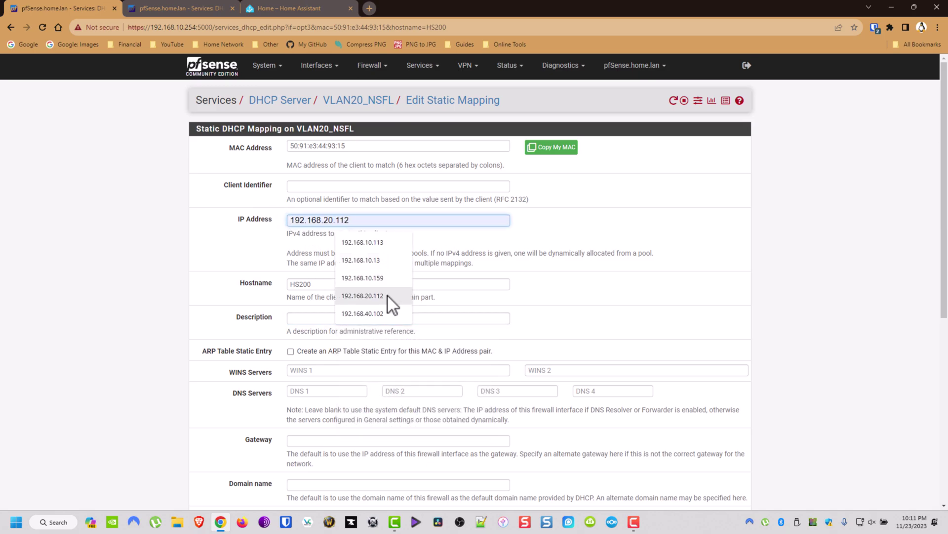
pyautogui.click(388, 295)
pyautogui.click(365, 222)
pyautogui.press('BackSpace')
pyautogui.write('9')
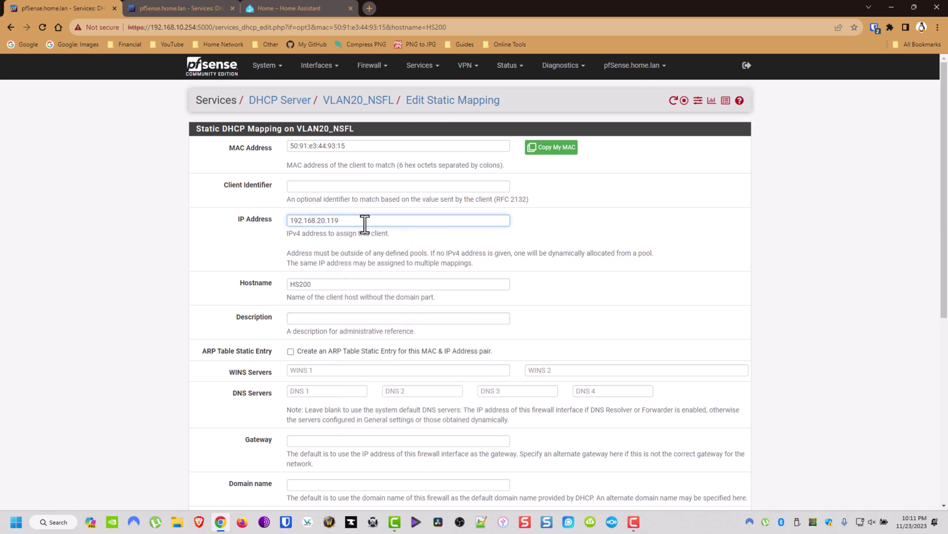
# - Describe the mapping as '(Kasa HS200) 1FB2 Ceiling Fan' and save it
pyautogui.click(353, 317)
pyautogui.rightClick(373, 315)
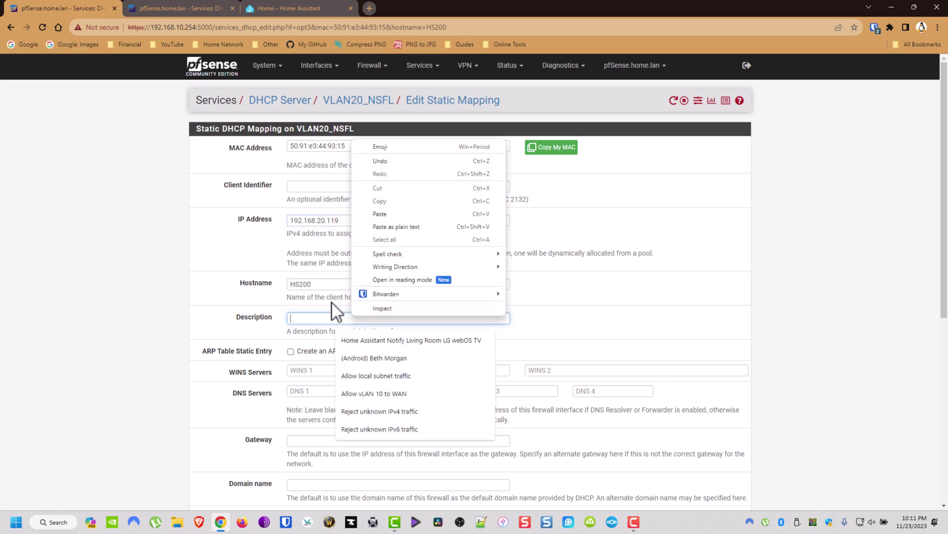
pyautogui.click(324, 311)
pyautogui.click(383, 317)
pyautogui.click(420, 346)
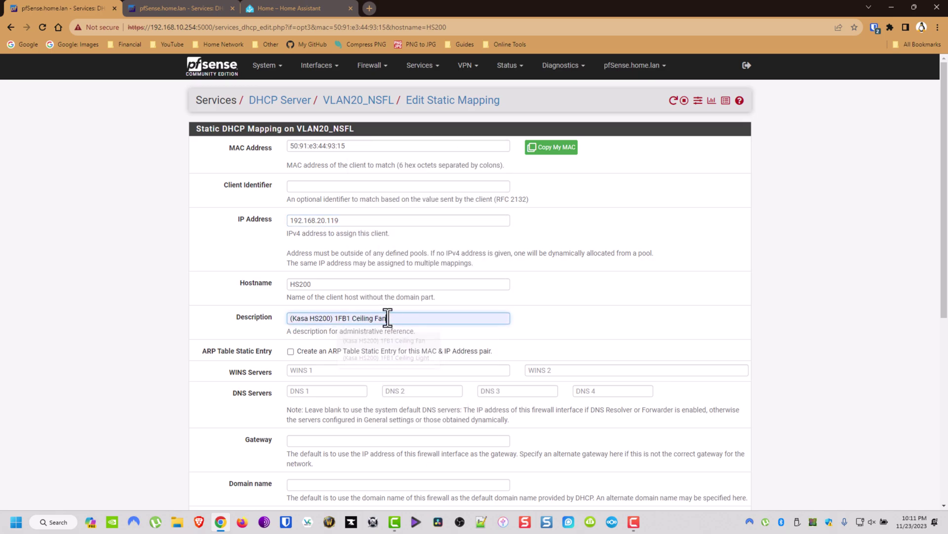
pyautogui.doubleClick(350, 318)
pyautogui.write('2')
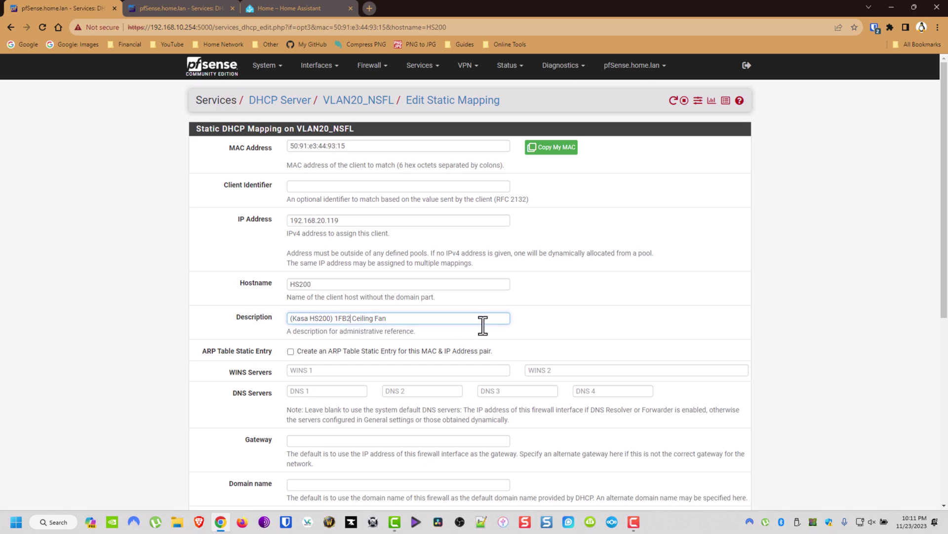
pyautogui.scroll(-7, 541, 351)
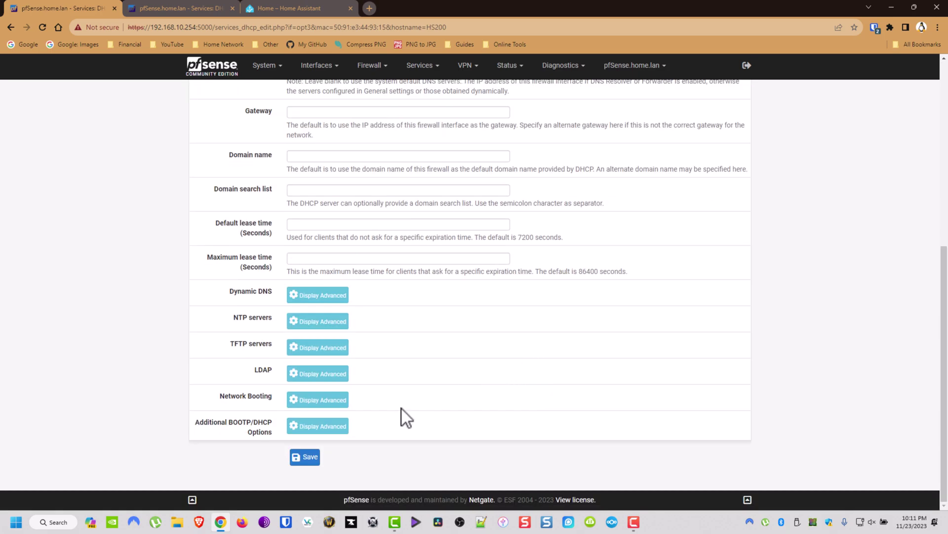
pyautogui.click(304, 458)
pyautogui.scroll(5, 677, 268)
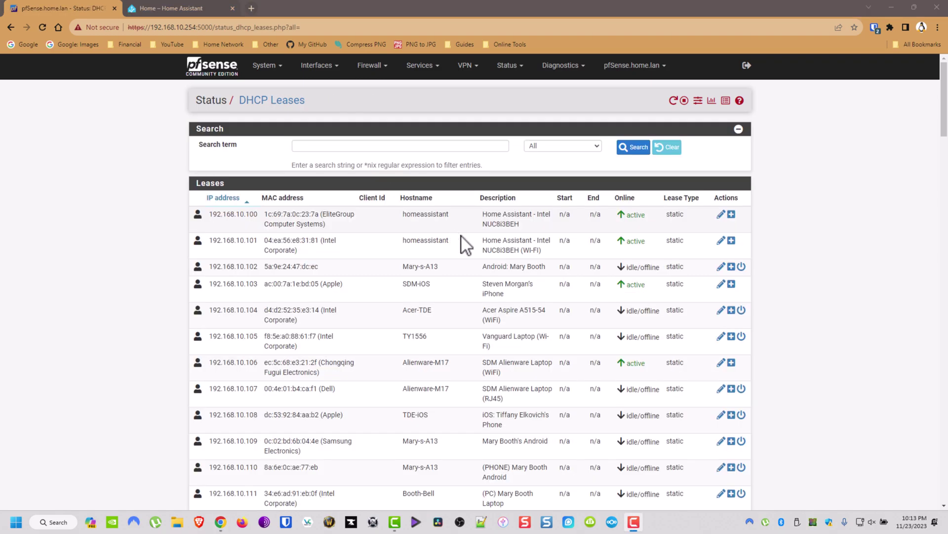
# - Copy the 192.168.20.112 address from the 1FB2 Ceiling Light lease row
pyautogui.scroll(-15, 464, 247)
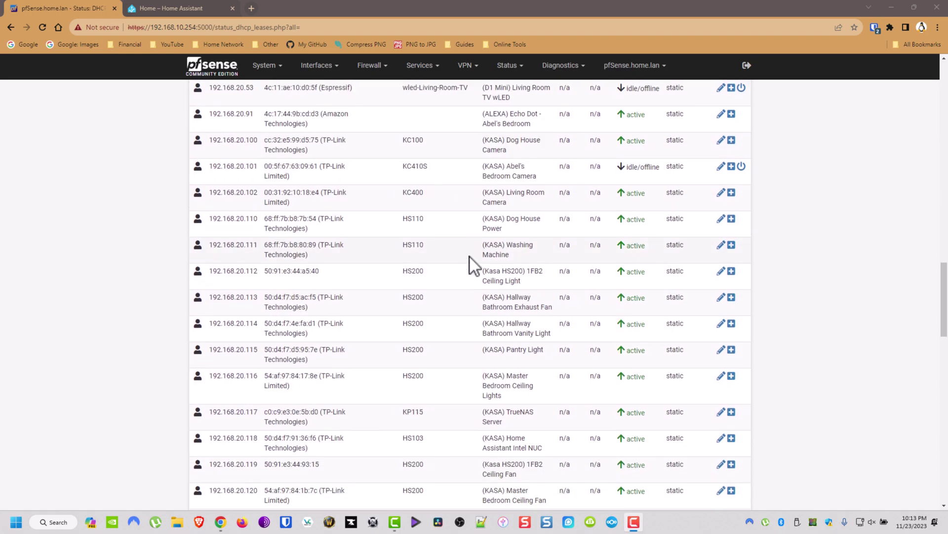
pyautogui.moveTo(521, 280); pyautogui.dragTo(212, 276)
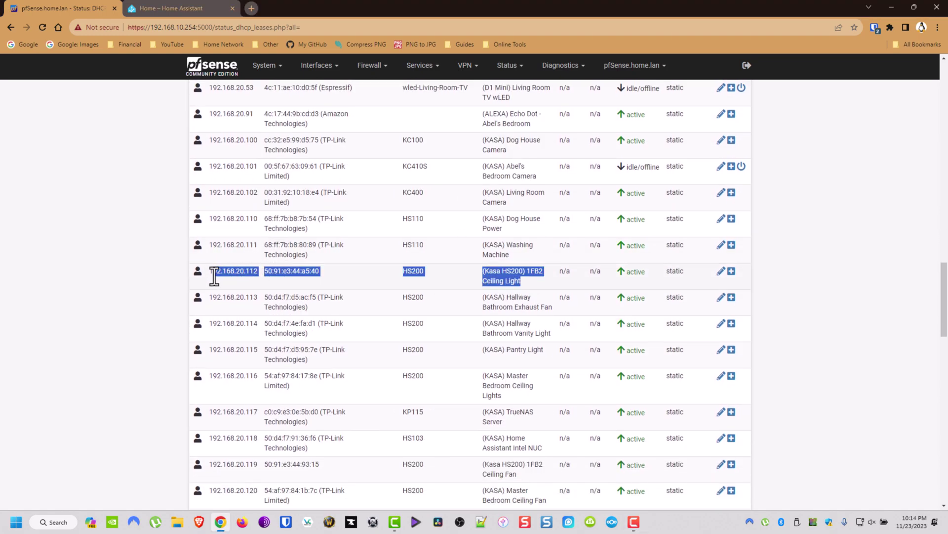
pyautogui.click(239, 270)
pyautogui.doubleClick(238, 272)
pyautogui.rightClick(248, 274)
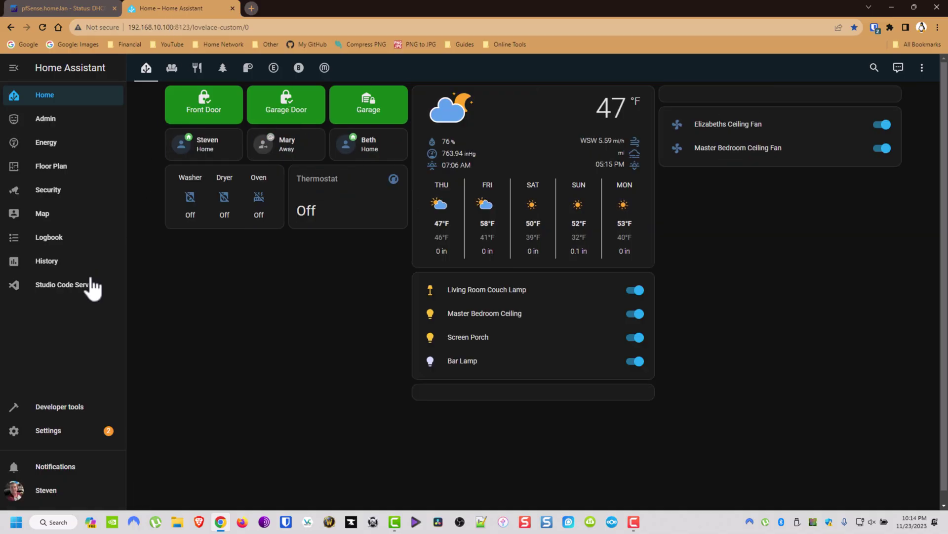
# - Add a TP-Link Kasa Smart device in Home Assistant using host 192.168.20.112
pyautogui.click(62, 435)
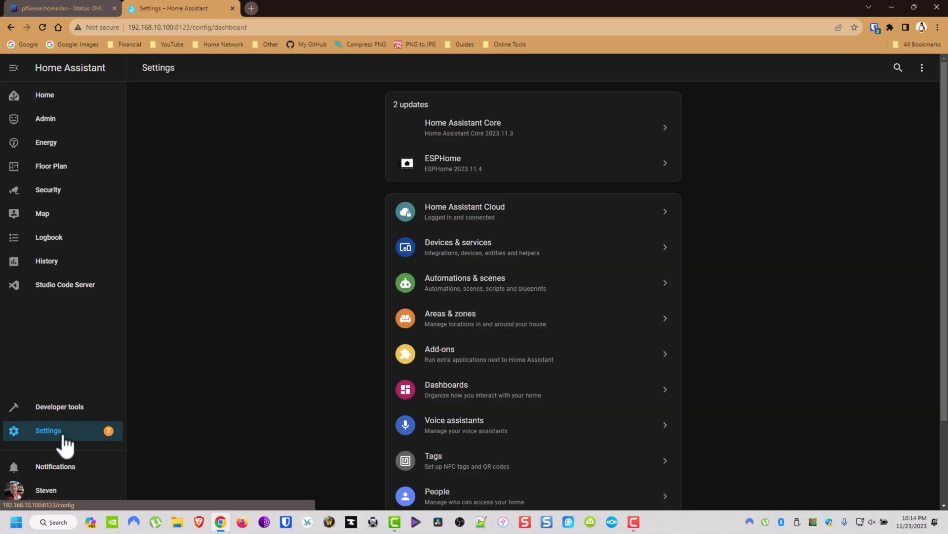
pyautogui.click(500, 249)
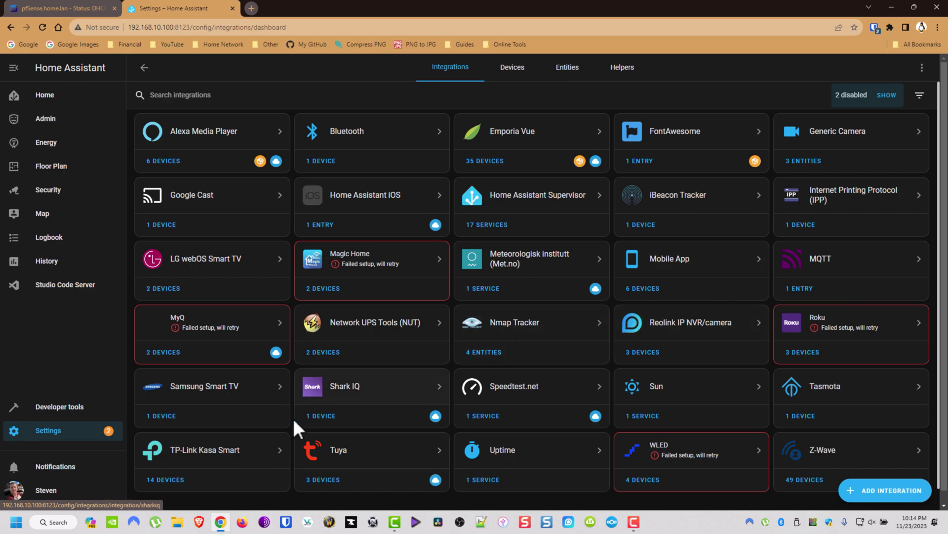
pyautogui.click(238, 472)
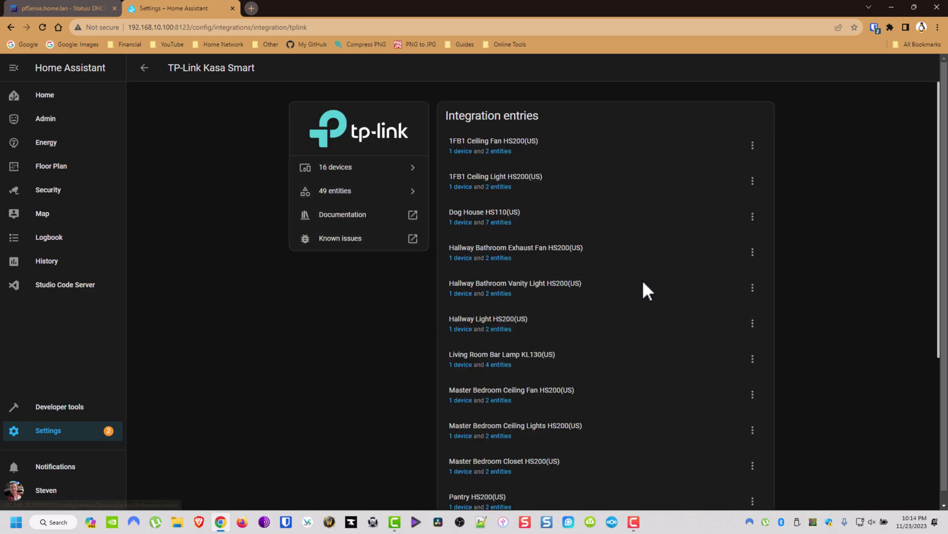
pyautogui.scroll(-5, 646, 290)
pyautogui.click(472, 465)
pyautogui.click(455, 295)
pyautogui.rightClick(454, 295)
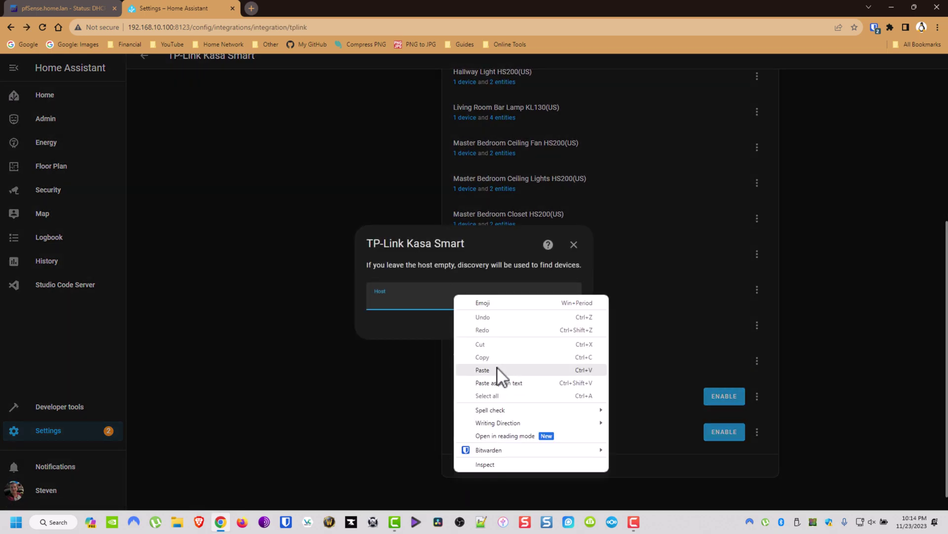
pyautogui.click(482, 368)
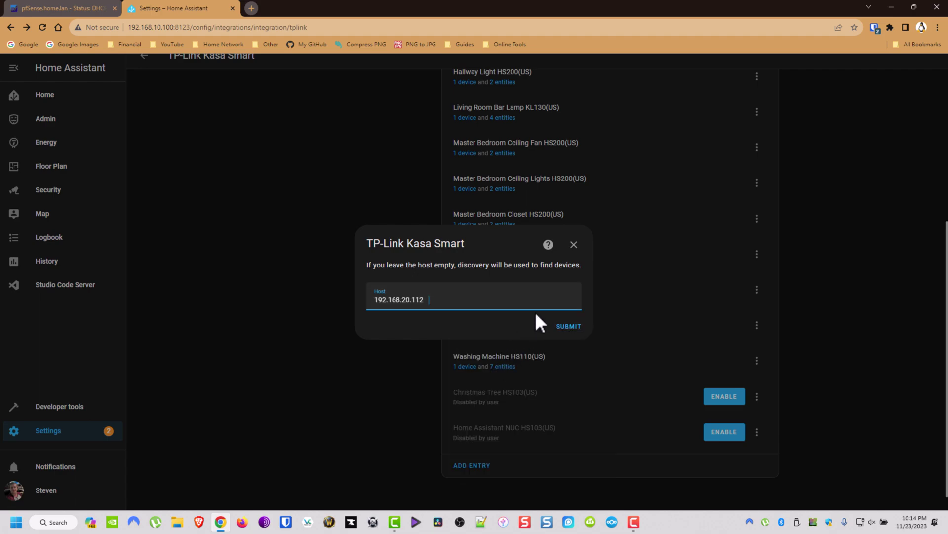
pyautogui.click(565, 323)
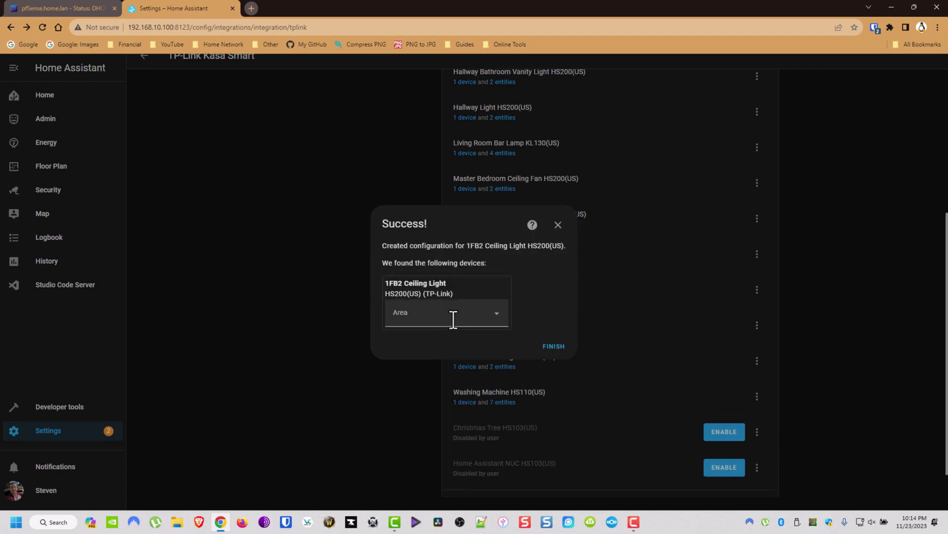
# - Place the 1FB2 Ceiling Light in a newly created 1FB2 area and finish adding it
pyautogui.click(451, 318)
pyautogui.scroll(-5, 457, 391)
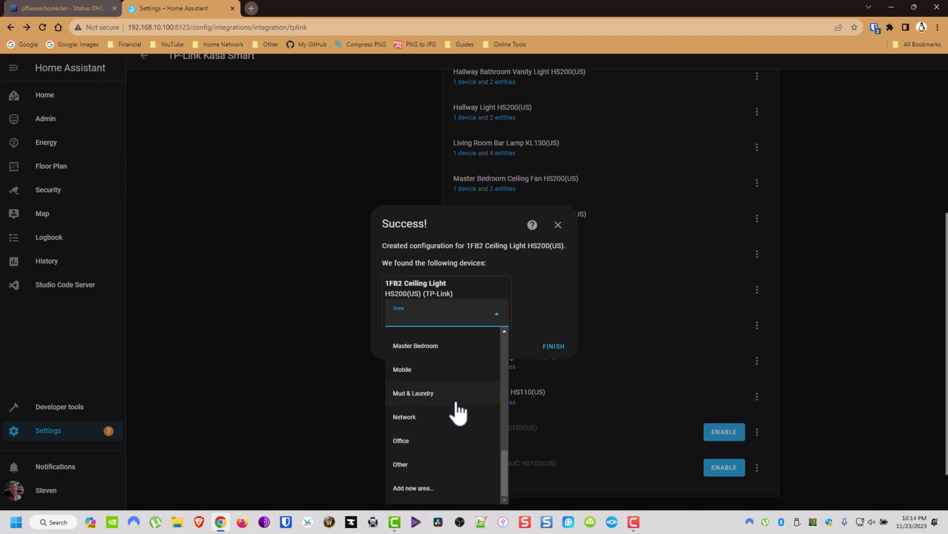
pyautogui.click(427, 489)
pyautogui.press('capslock')
pyautogui.write('1')
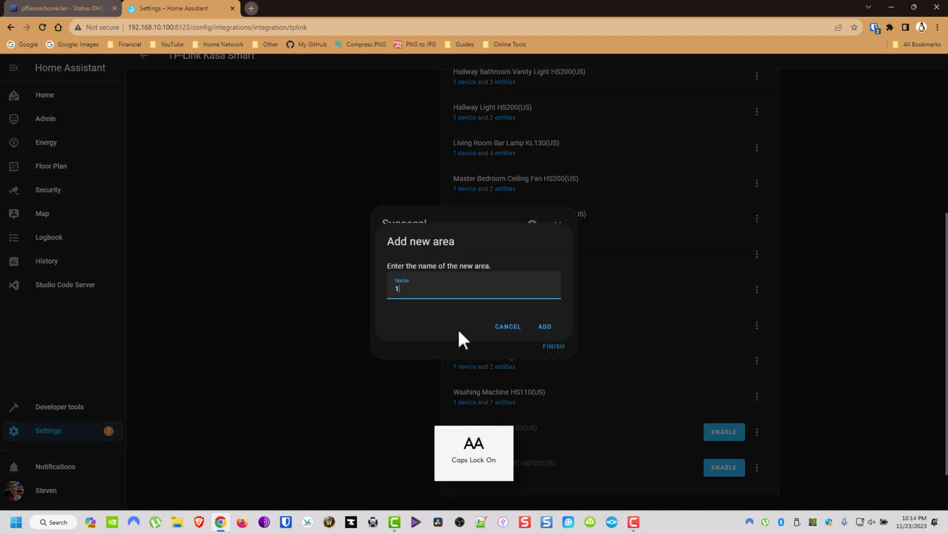
pyautogui.write('FB2')
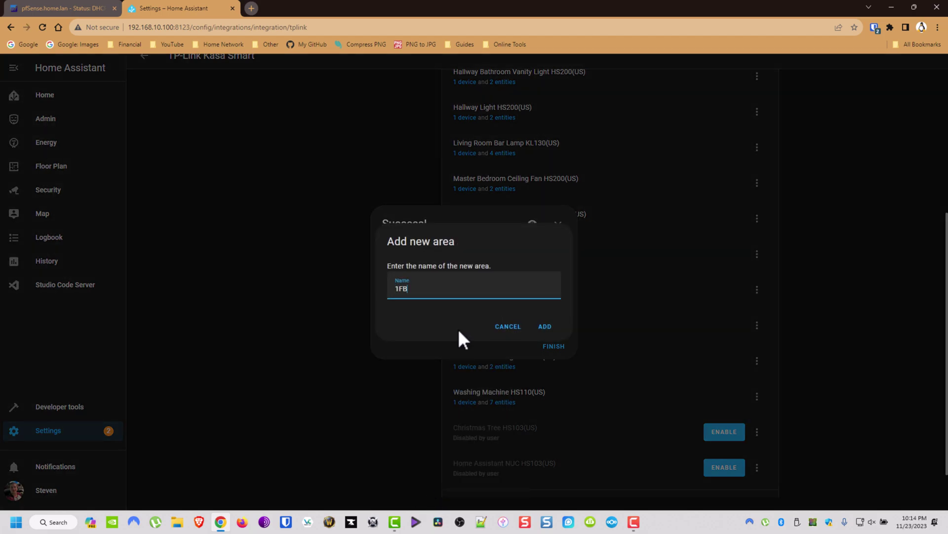
pyautogui.click(546, 330)
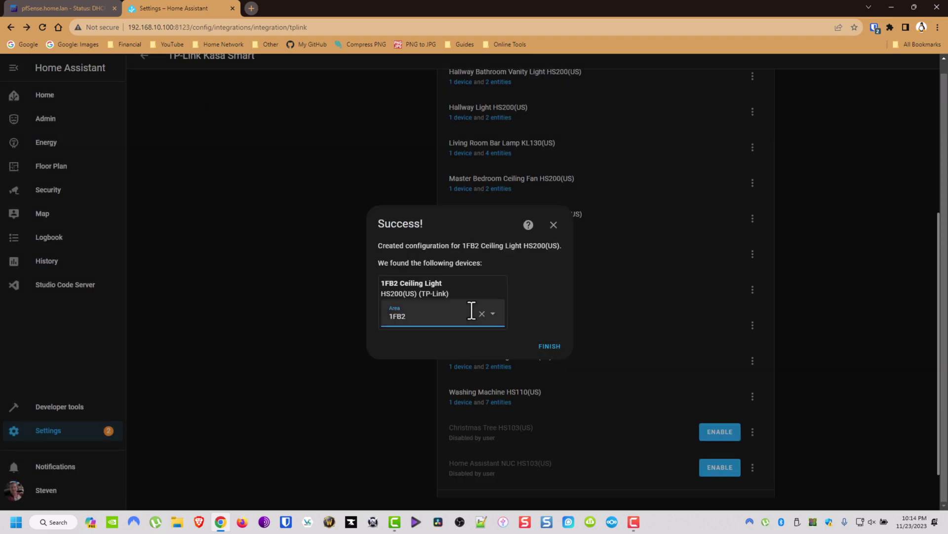
pyautogui.click(548, 345)
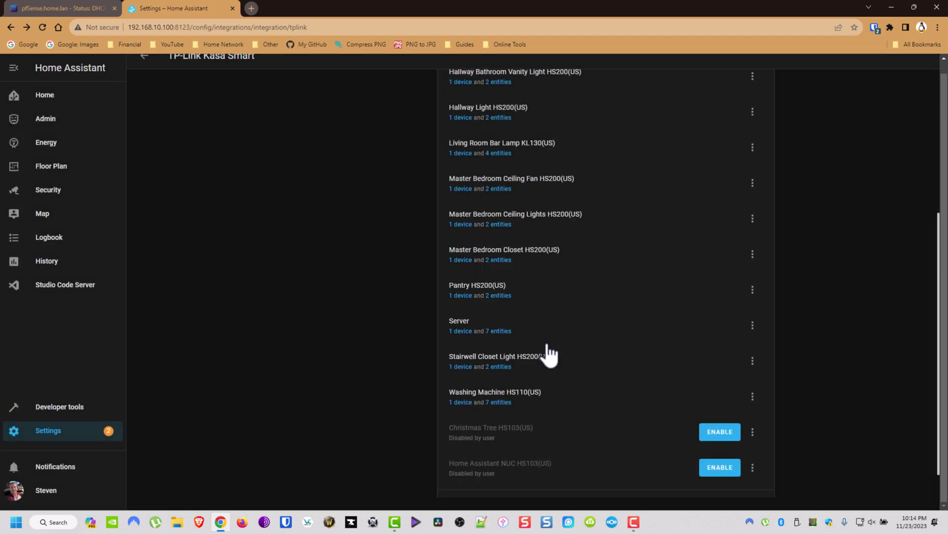
pyautogui.click(76, 3)
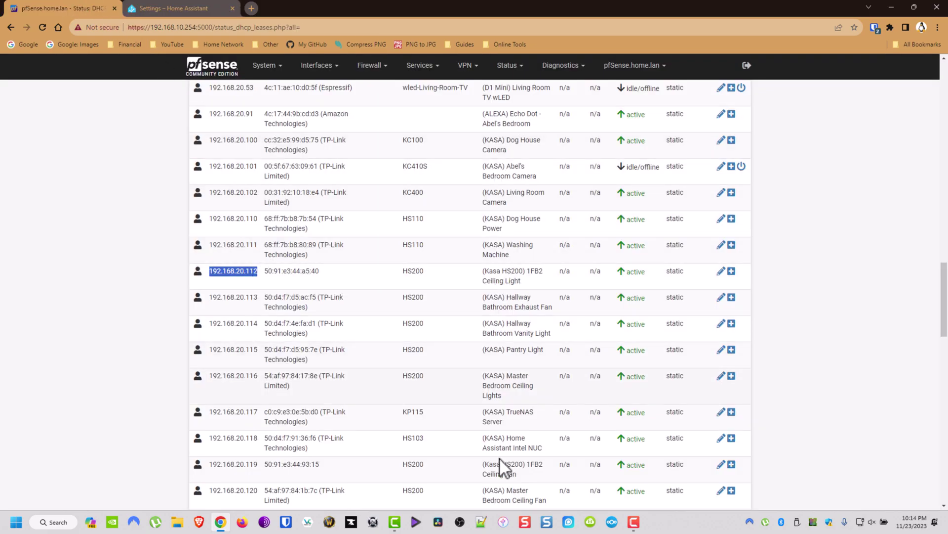
# - Copy the 1FB2 Ceiling Fan's 192.168.20.119 lease address and return to Home Assistant
pyautogui.doubleClick(232, 465)
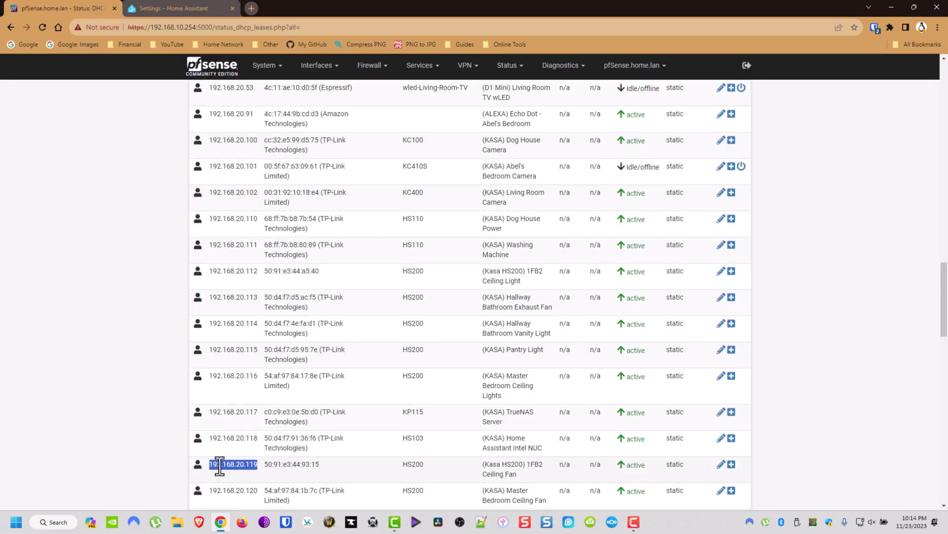
pyautogui.rightClick(218, 466)
pyautogui.click(256, 360)
pyautogui.doubleClick(238, 463)
pyautogui.rightClick(239, 464)
pyautogui.click(263, 364)
pyautogui.click(148, 8)
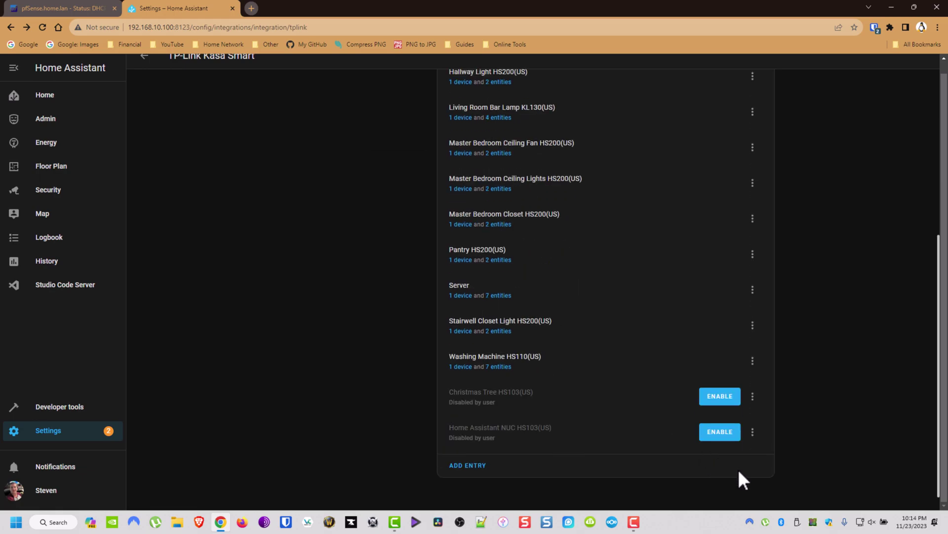
# - Add the Kasa switch at host 192.168.20.119 and assign it to area 1FB2
pyautogui.click(489, 465)
pyautogui.rightClick(404, 294)
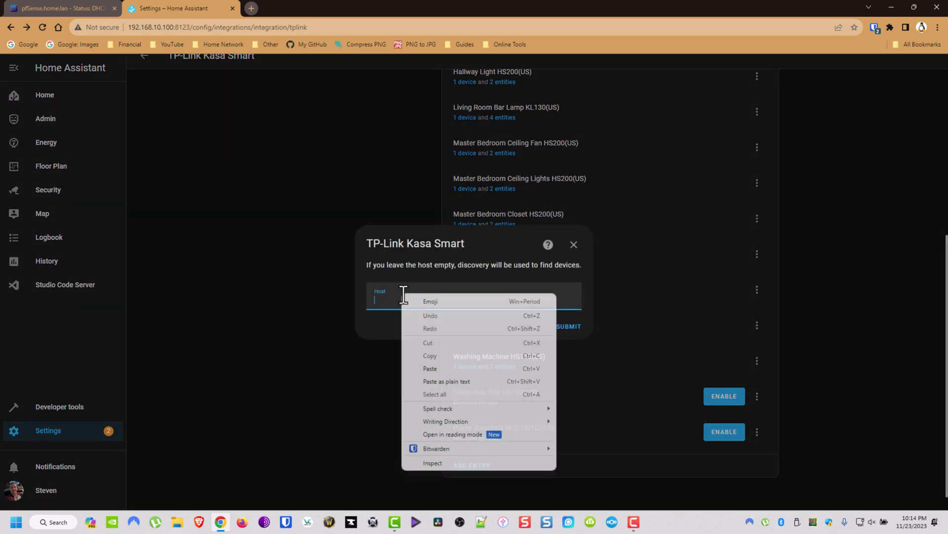
pyautogui.click(456, 368)
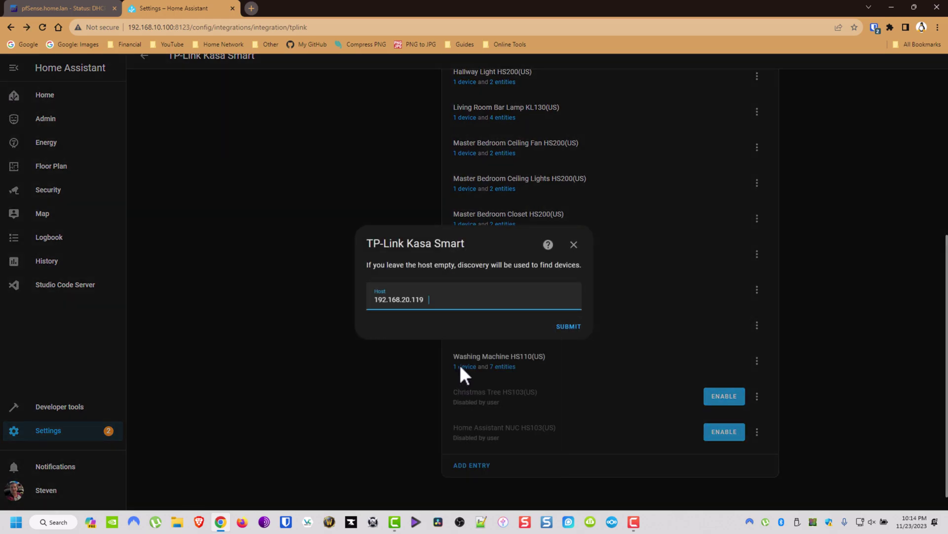
pyautogui.click(569, 331)
pyautogui.click(475, 321)
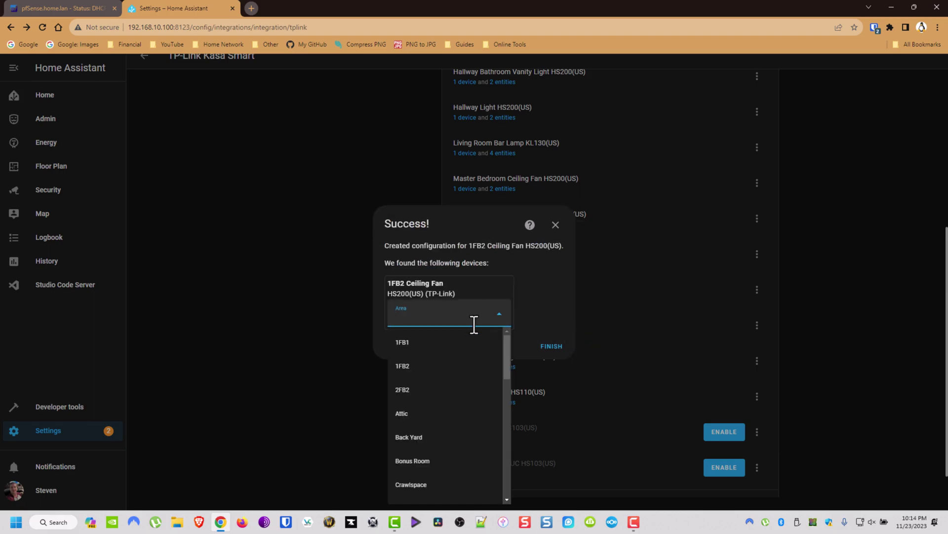
pyautogui.click(447, 367)
pyautogui.click(563, 347)
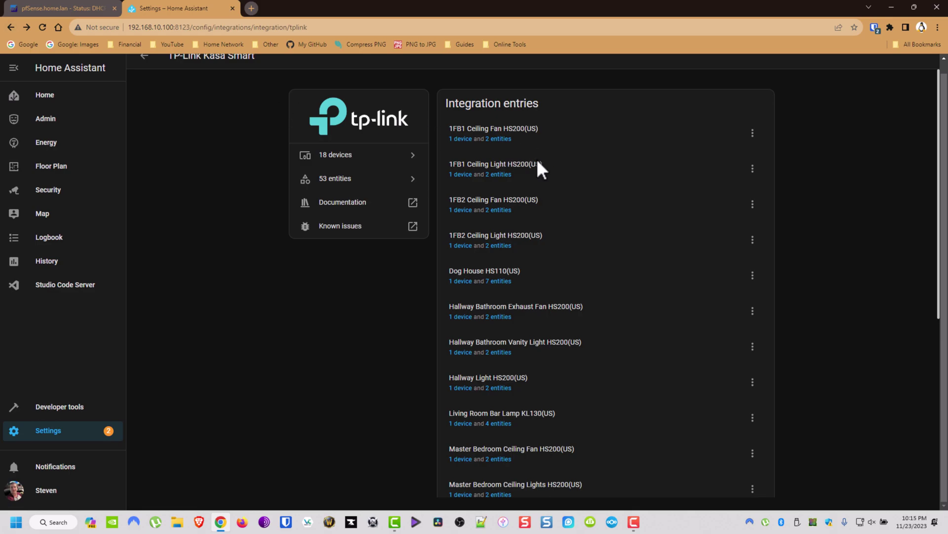
# - Convert the 1FB2 Ceiling Fan switch entity to show as a Fan
pyautogui.click(460, 209)
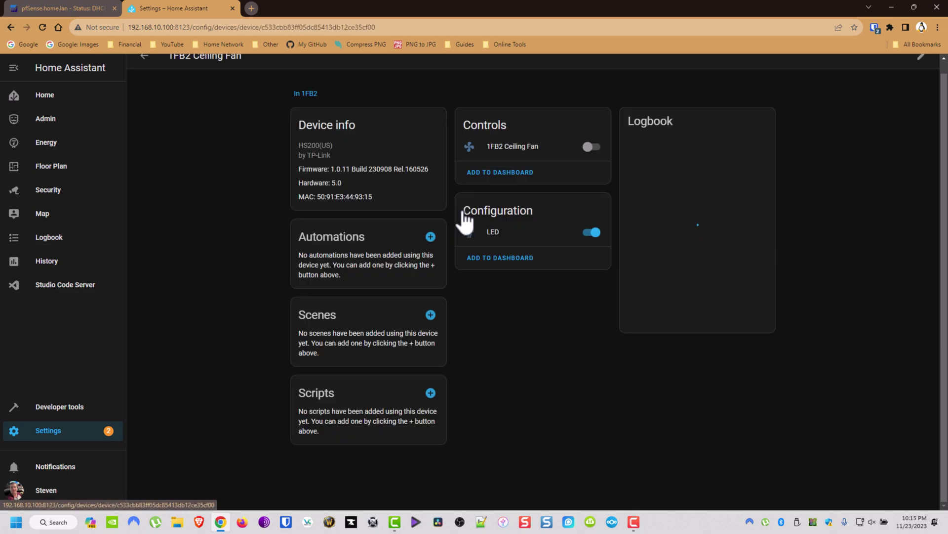
pyautogui.click(517, 157)
pyautogui.click(576, 91)
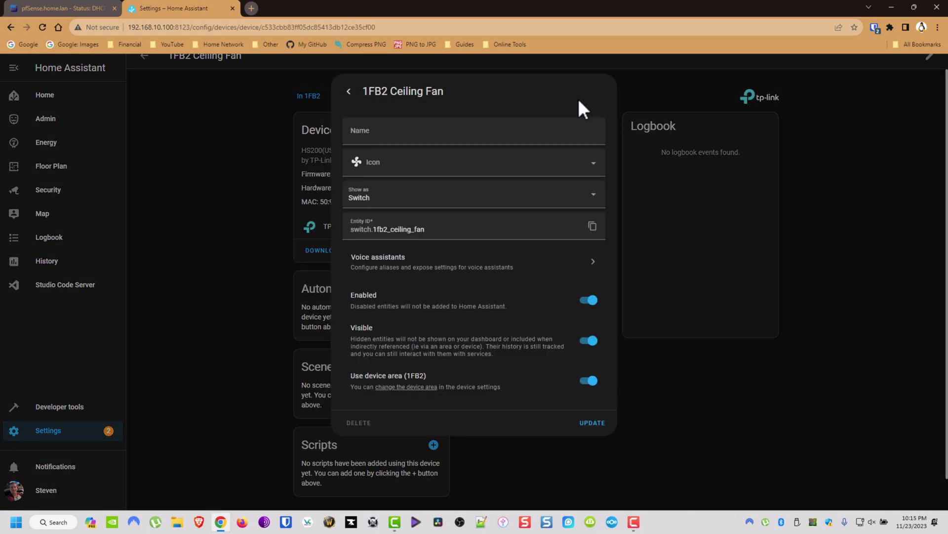
pyautogui.click(438, 202)
pyautogui.click(373, 297)
pyautogui.click(592, 423)
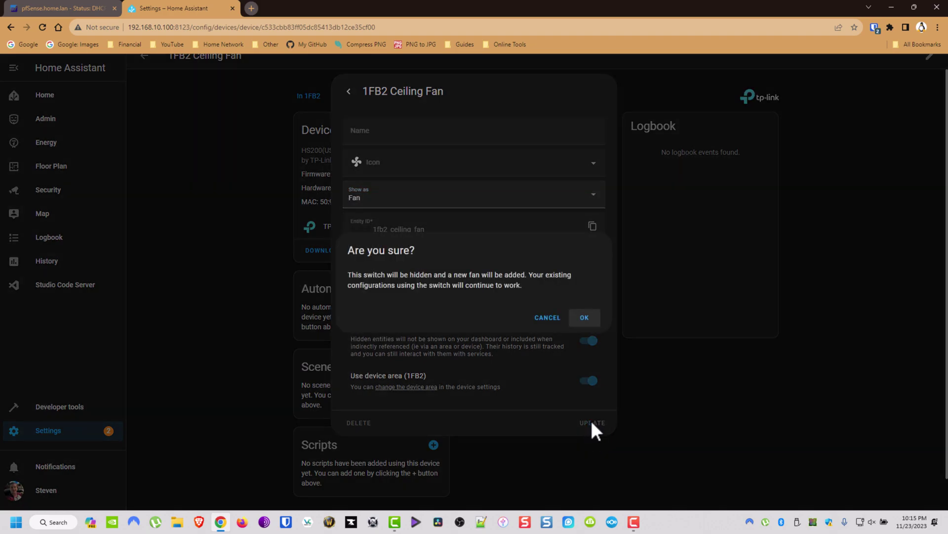
pyautogui.click(586, 317)
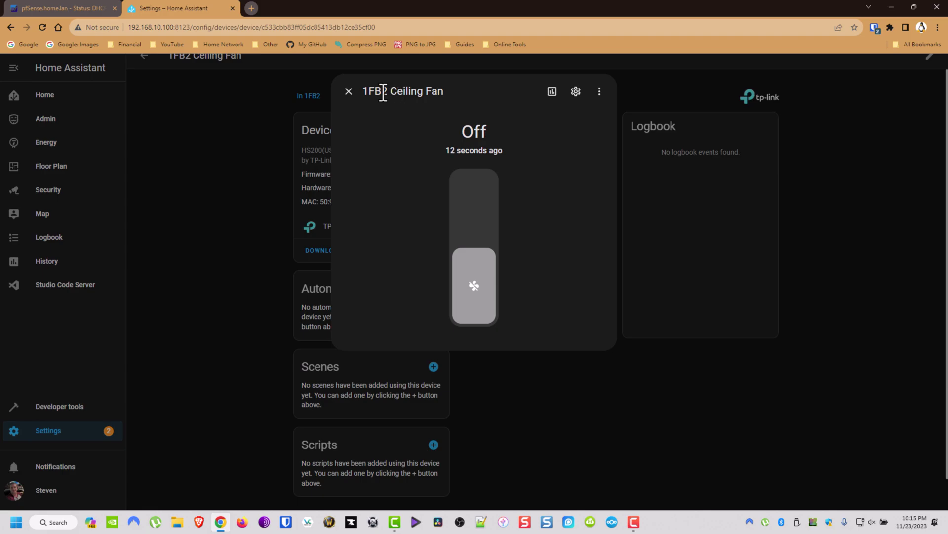
# - Rename the new fan entity to the owner's name plus 'Ceiling Fan'
pyautogui.click(576, 92)
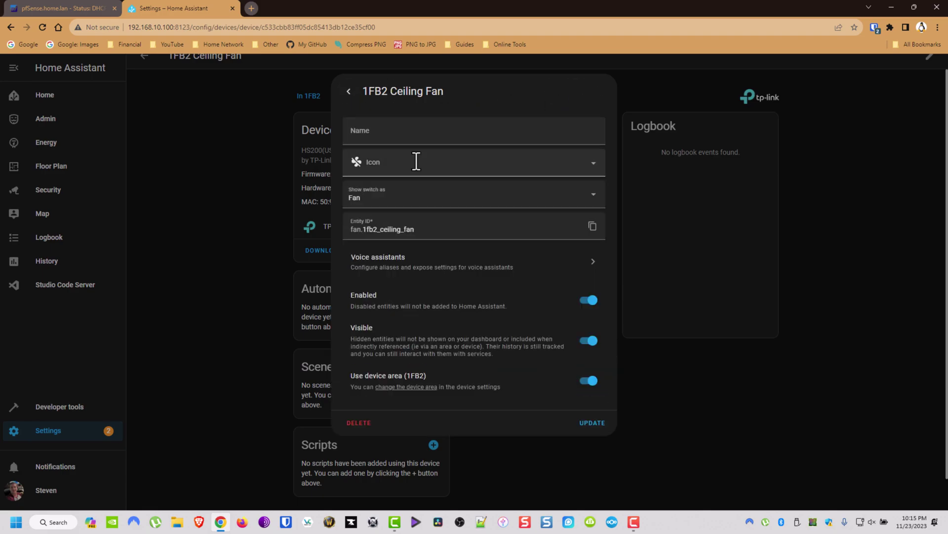
pyautogui.click(398, 134)
pyautogui.write('A')
pyautogui.press('capslock')
pyautogui.write('be')
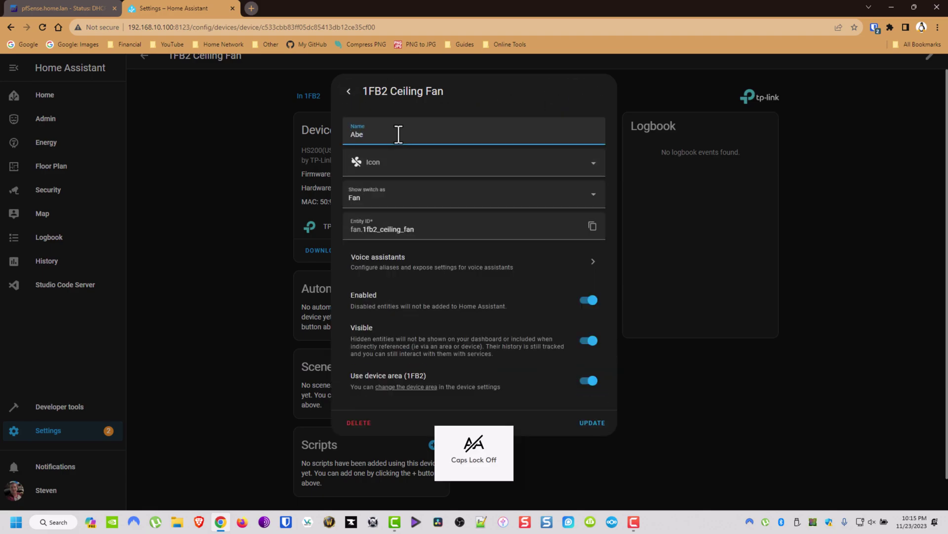
pyautogui.write("kll's Ceiling Fan")
pyautogui.click(592, 423)
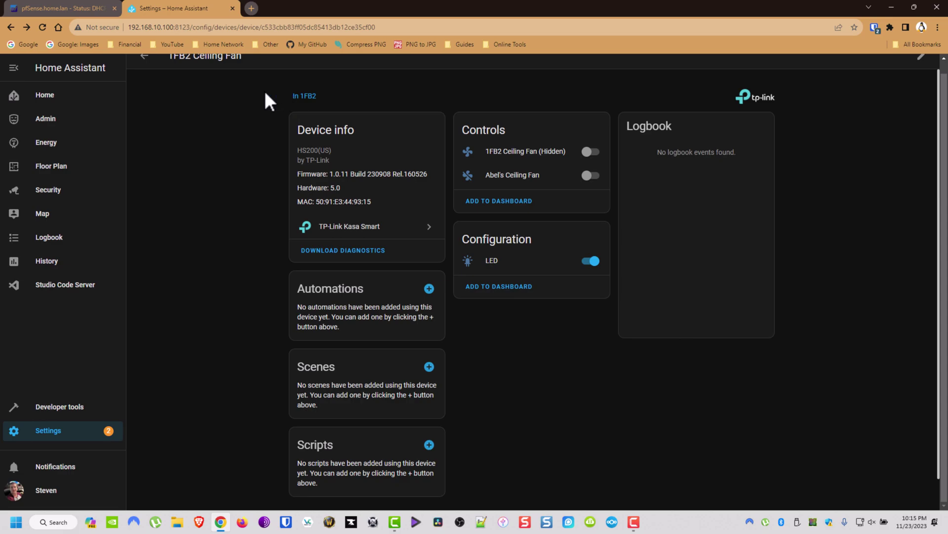
pyautogui.scroll(1, 133, 79)
# - Convert the 1FB2 Ceiling Light switch entity to show as a Light
pyautogui.scroll(-1, 143, 76)
pyautogui.click(138, 66)
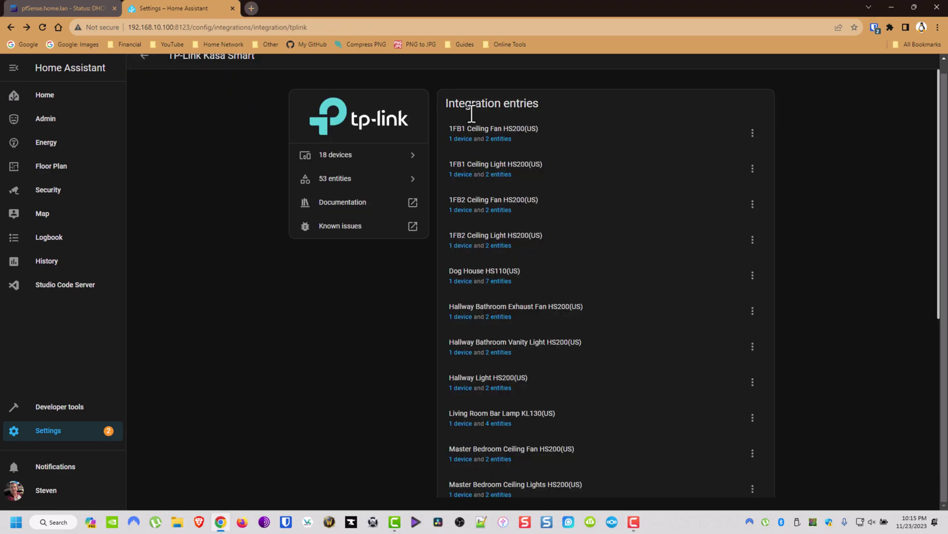
pyautogui.click(463, 246)
pyautogui.click(533, 150)
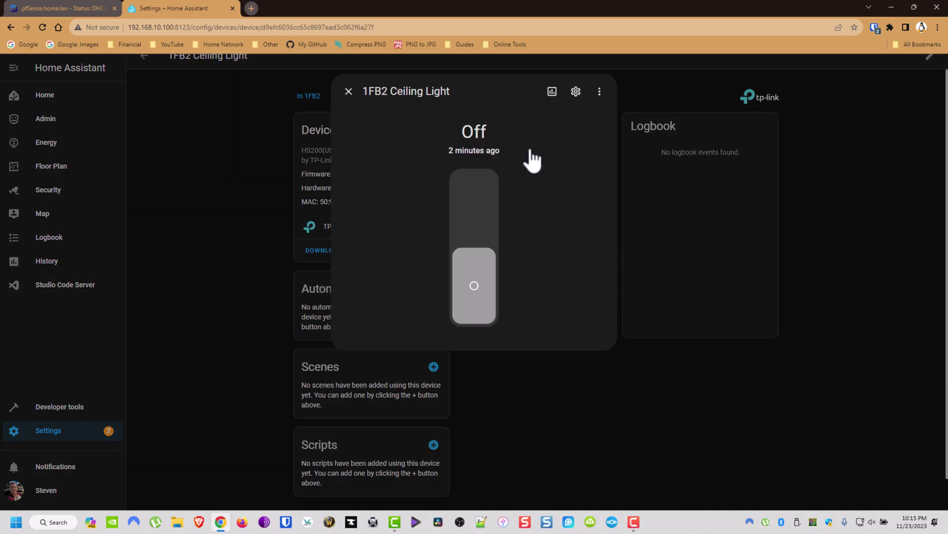
pyautogui.click(576, 92)
pyautogui.click(438, 194)
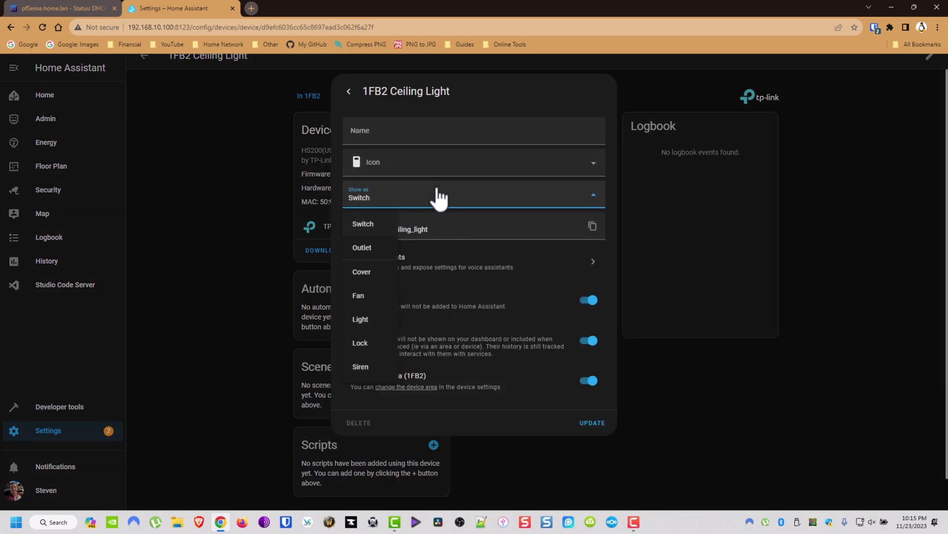
pyautogui.click(365, 319)
pyautogui.click(592, 423)
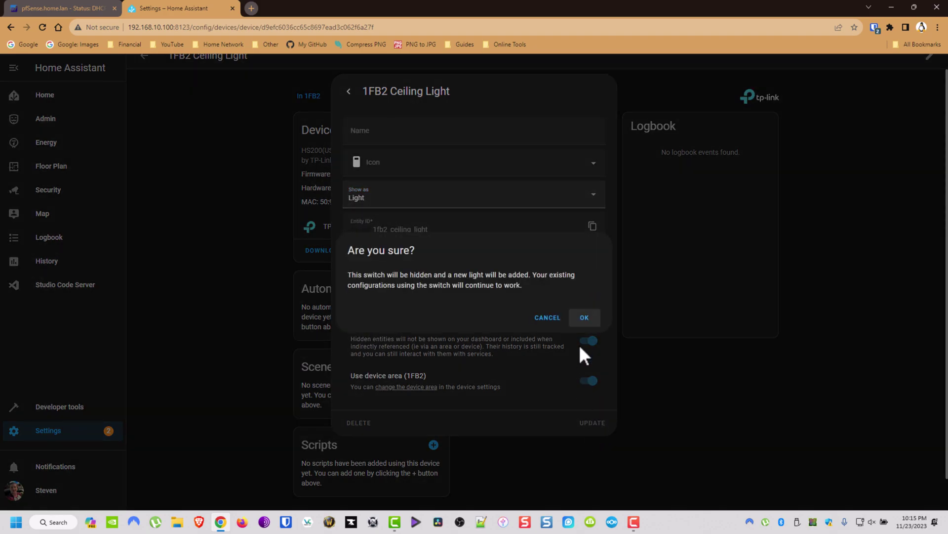
pyautogui.click(585, 317)
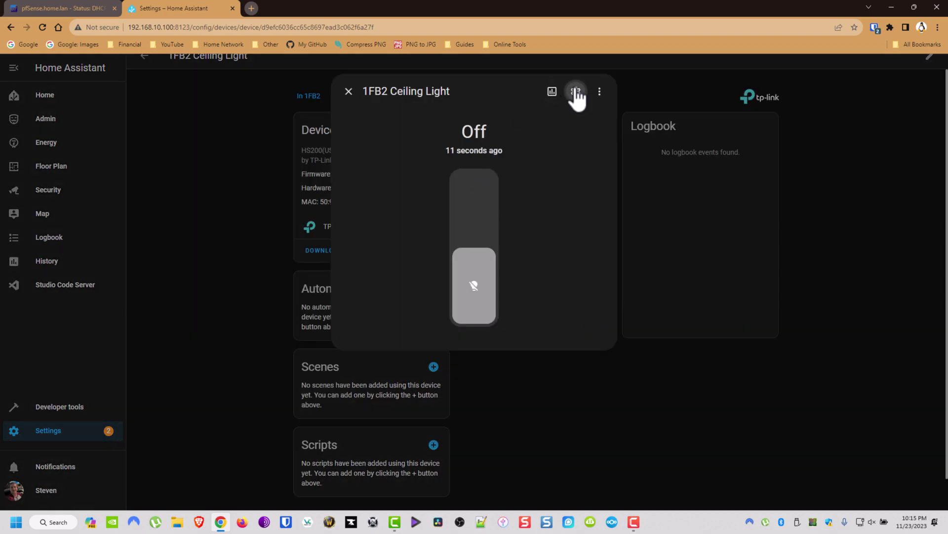
# - Name the light with the owner's name plus 'Ceiling Light' and give it the mdi:lightbulb-group icon
pyautogui.click(576, 92)
pyautogui.moveTo(408, 229); pyautogui.dragTo(474, 232)
pyautogui.click(378, 126)
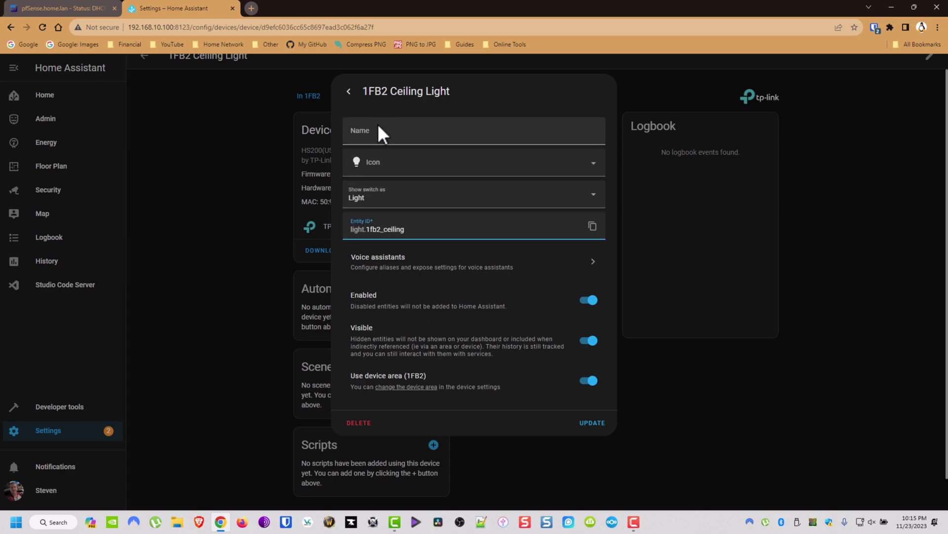
pyautogui.press('capslock')
pyautogui.write('A')
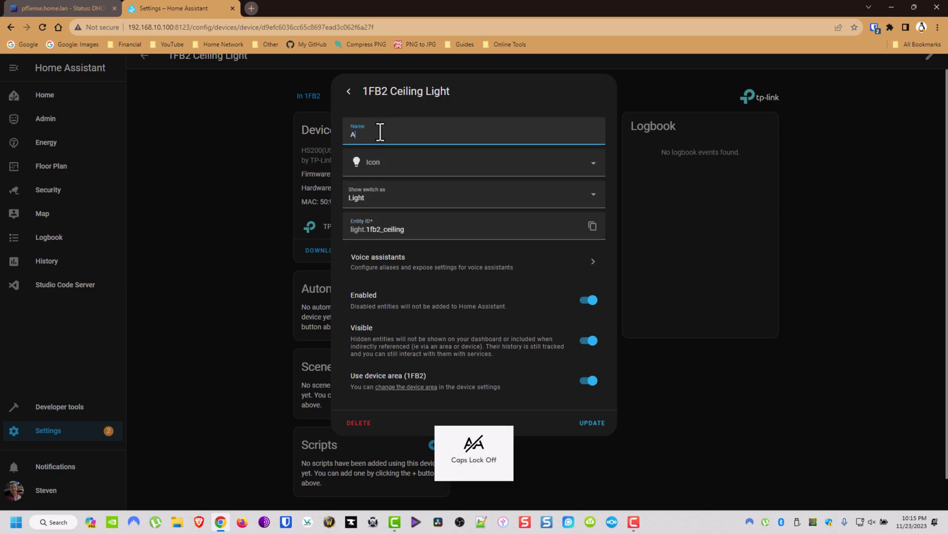
pyautogui.write("bel's Ceiling Light")
pyautogui.click(390, 162)
pyautogui.write('mdi')
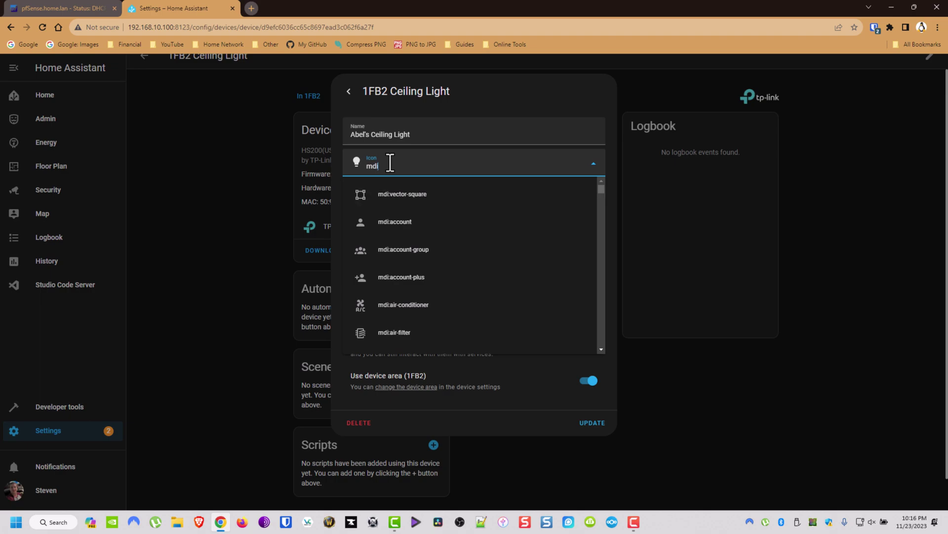
pyautogui.write(':light')
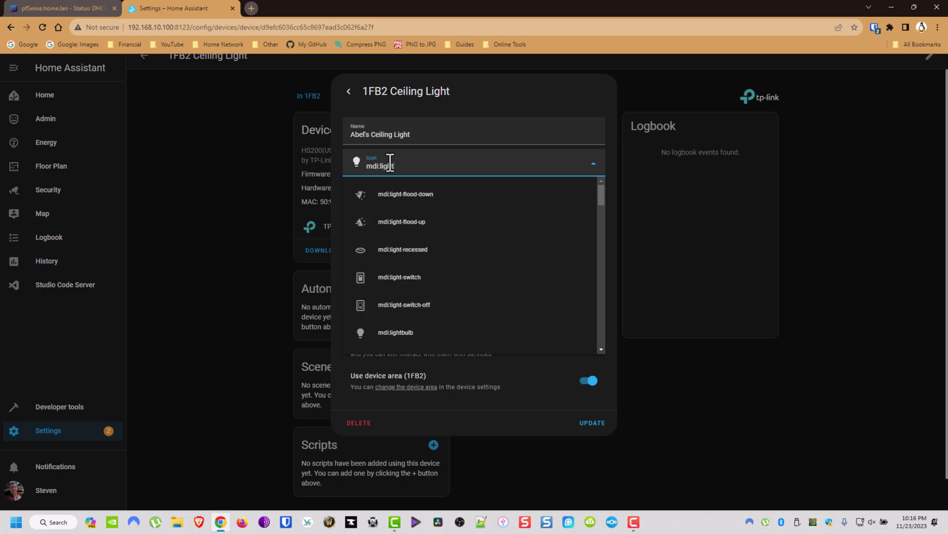
pyautogui.write('bu')
pyautogui.scroll(-3, 452, 261)
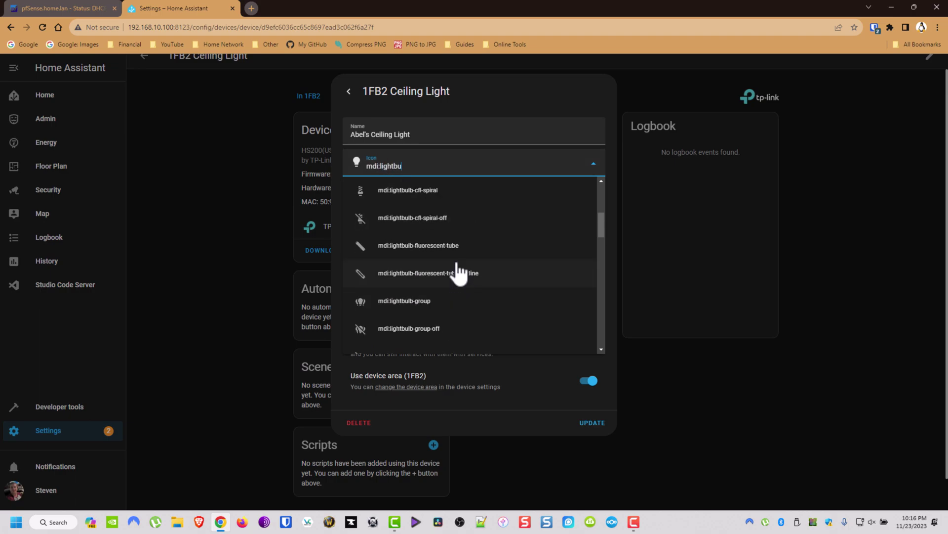
pyautogui.click(458, 300)
pyautogui.click(602, 425)
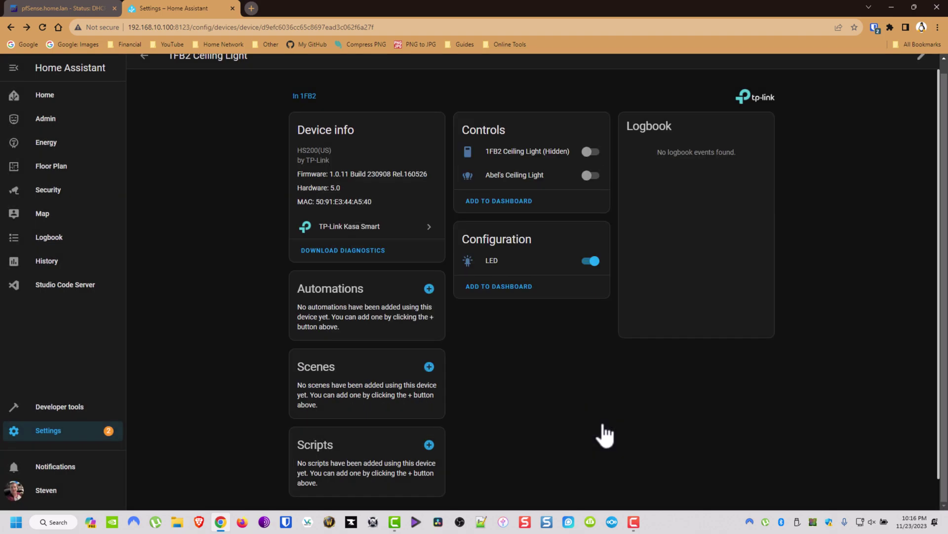